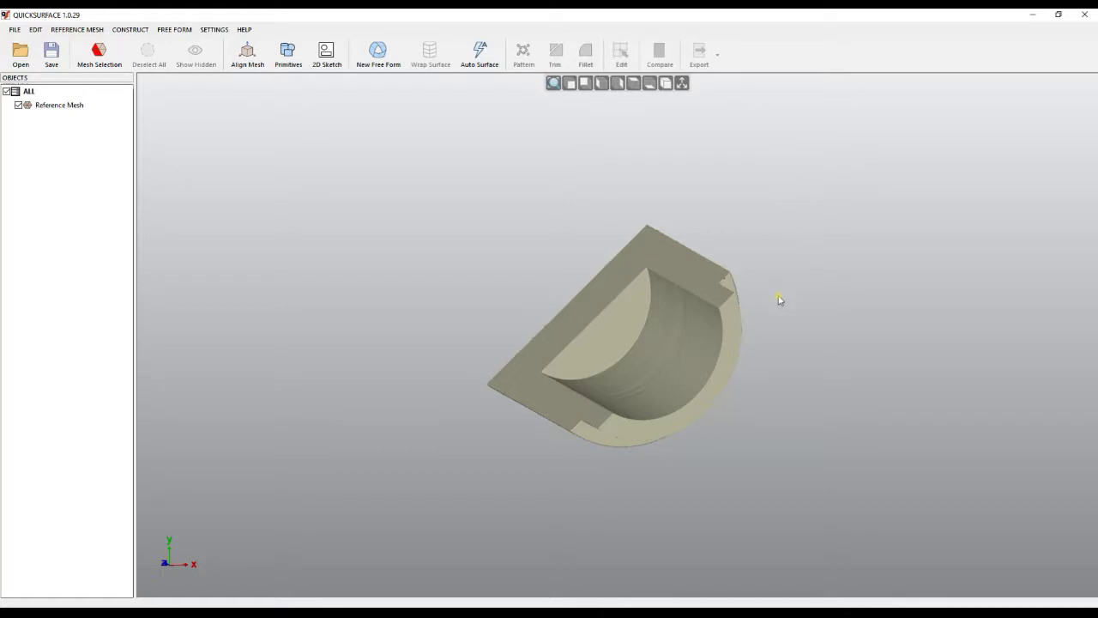
Display the coordinate system axes alongside the reference mesh
{"action": "middle_click_drag", "start_coordinate": [639, 375], "coordinate": [639, 350]}
{"action": "middle_click_drag", "start_coordinate": [643, 412], "coordinate": [608, 464]}
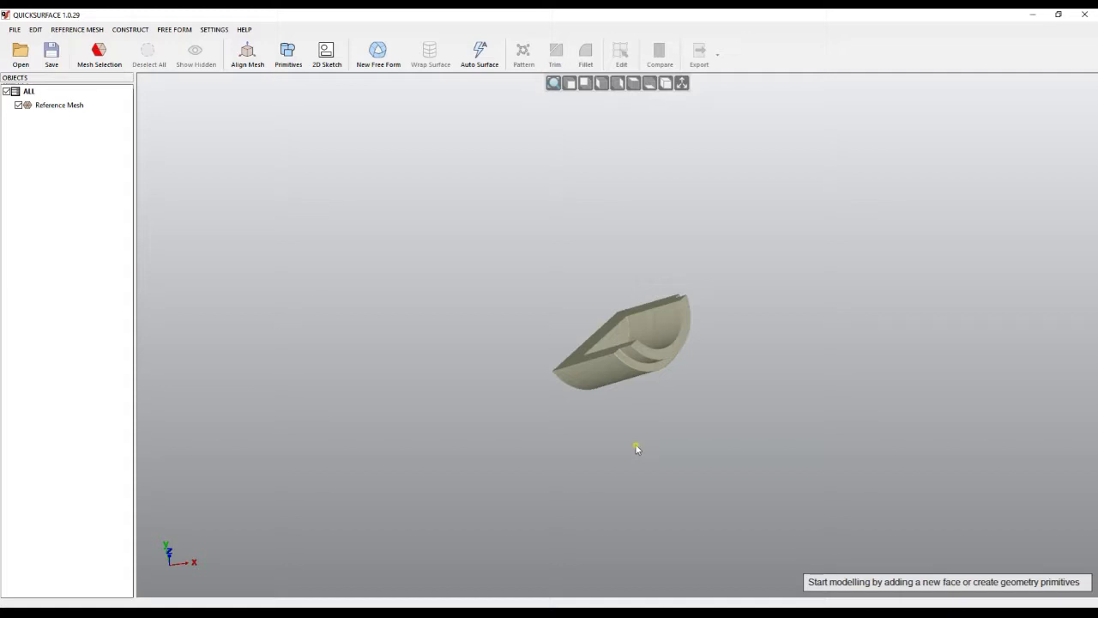
{"action": "scroll", "coordinate": [660, 369], "scroll_direction": "up", "scroll_amount": 5}
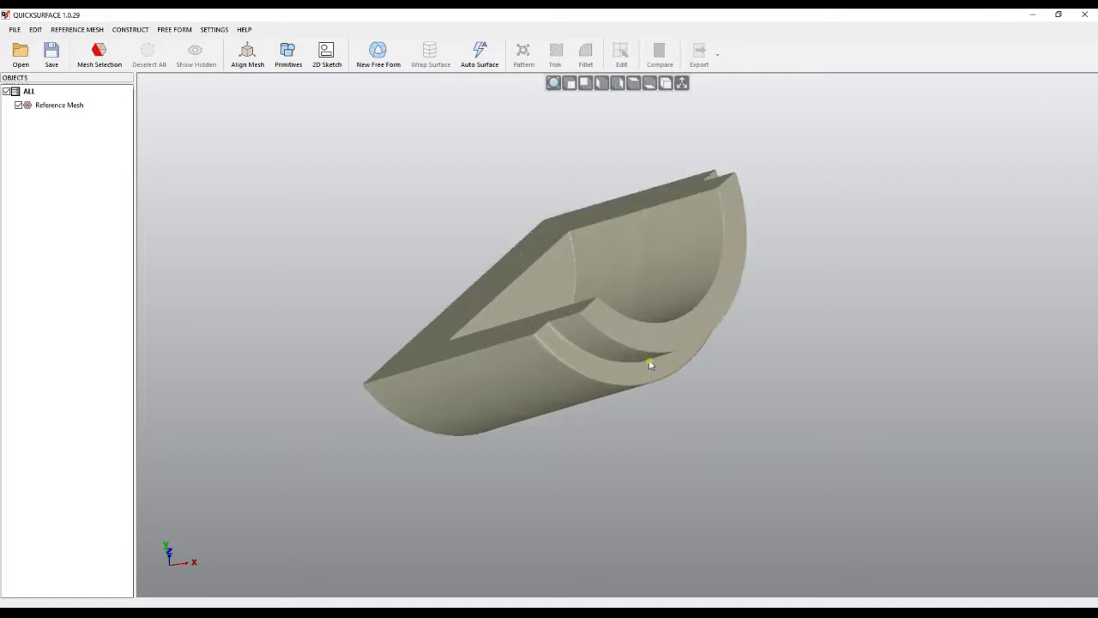
{"action": "right_click_drag", "start_coordinate": [514, 343], "coordinate": [654, 372]}
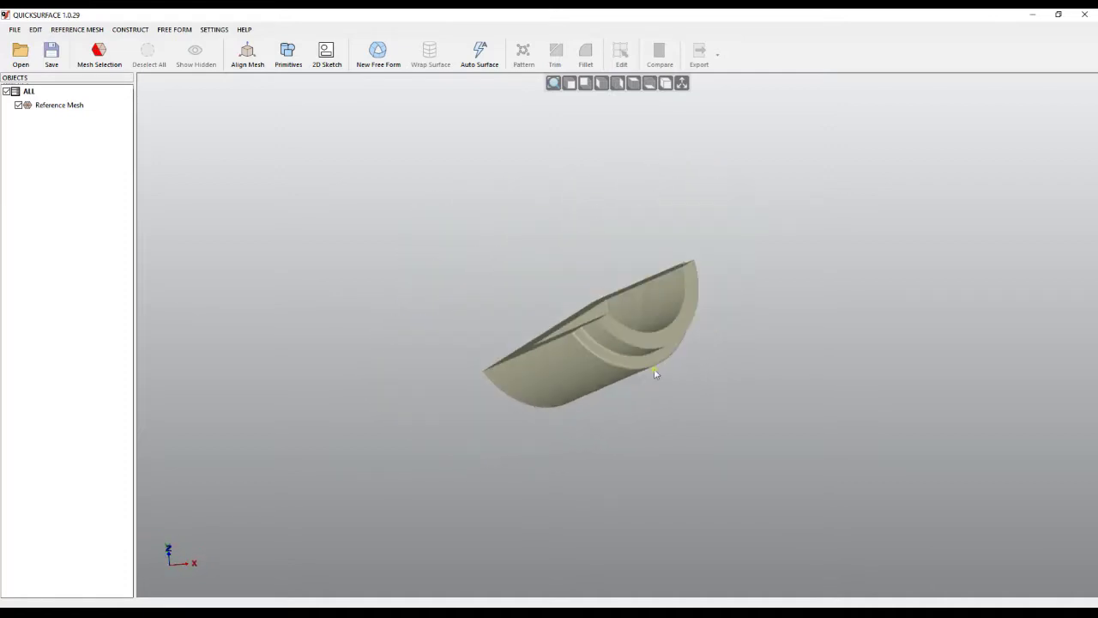
{"action": "left_click", "coordinate": [682, 86]}
Examine the reference mesh's position and orientation relative to the coordinate axes from several sides
{"action": "right_click_drag", "start_coordinate": [673, 397], "coordinate": [602, 375]}
{"action": "scroll", "coordinate": [602, 376], "scroll_direction": "down", "scroll_amount": 5}
{"action": "right_click_drag", "start_coordinate": [514, 431], "coordinate": [544, 331]}
{"action": "scroll", "coordinate": [643, 432], "scroll_direction": "up", "scroll_amount": 5}
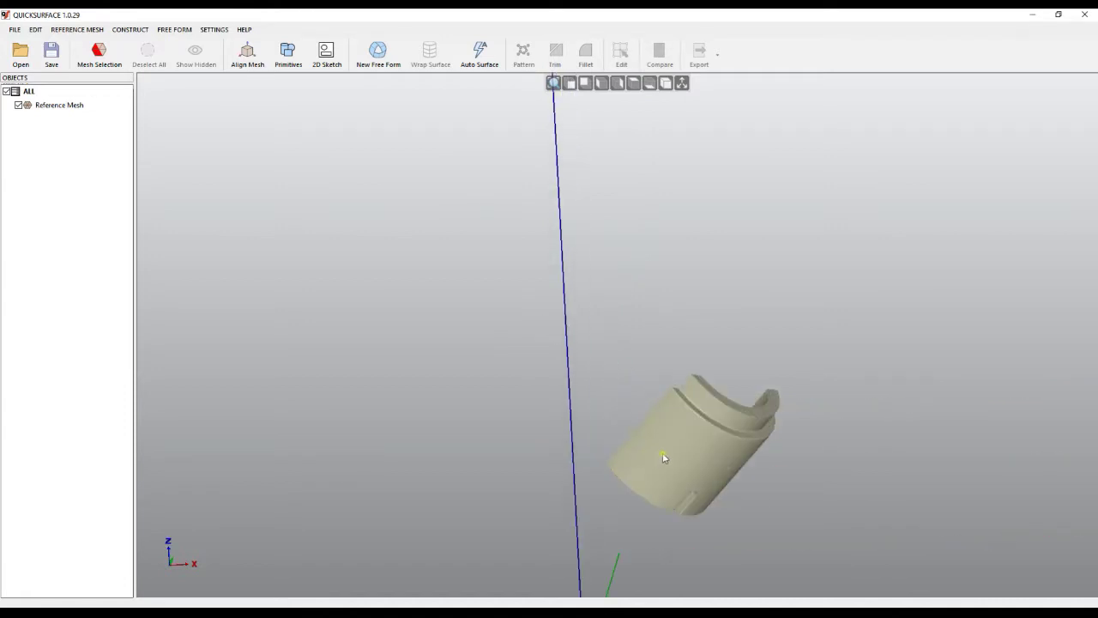
{"action": "middle_click_drag", "start_coordinate": [718, 458], "coordinate": [638, 387]}
{"action": "right_click_drag", "start_coordinate": [638, 387], "coordinate": [599, 413]}
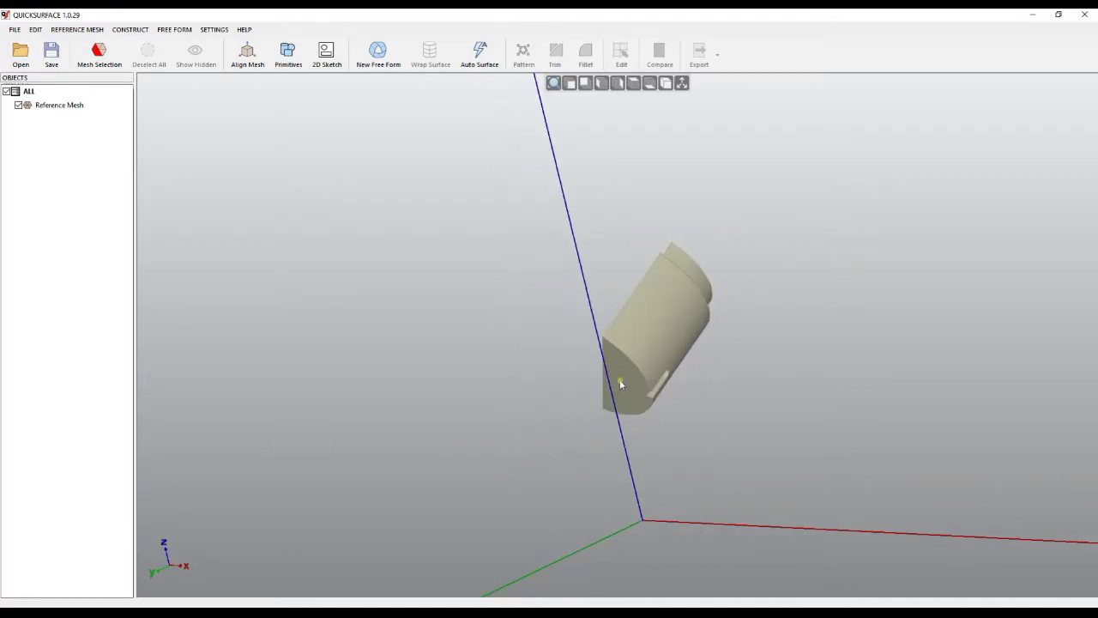
{"action": "right_click_drag", "start_coordinate": [654, 551], "coordinate": [613, 360]}
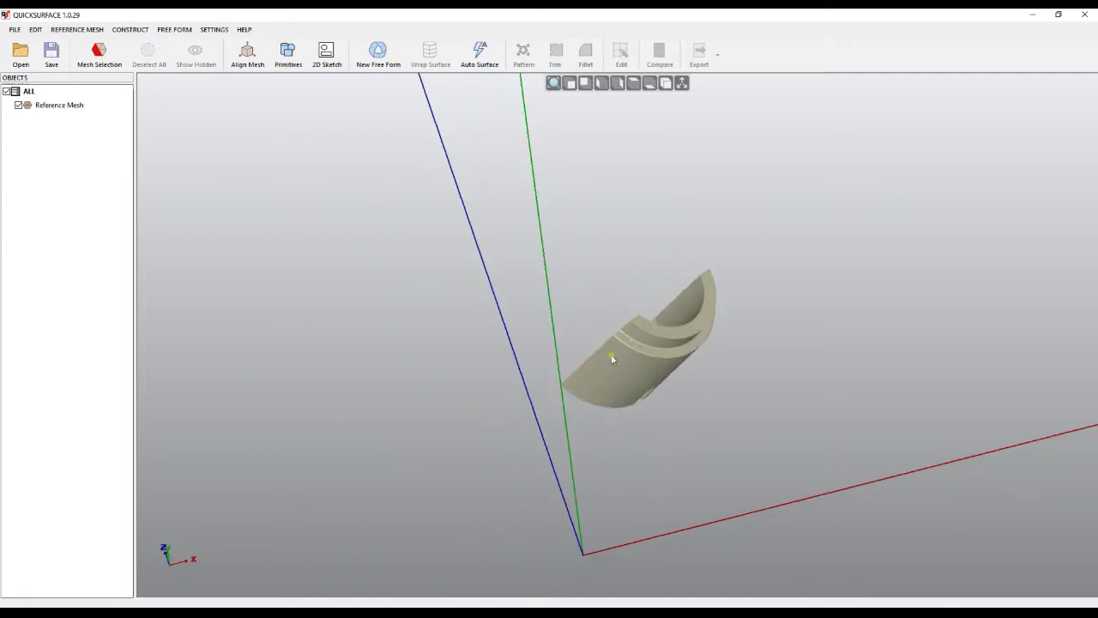
{"action": "right_click_drag", "start_coordinate": [711, 271], "coordinate": [558, 429]}
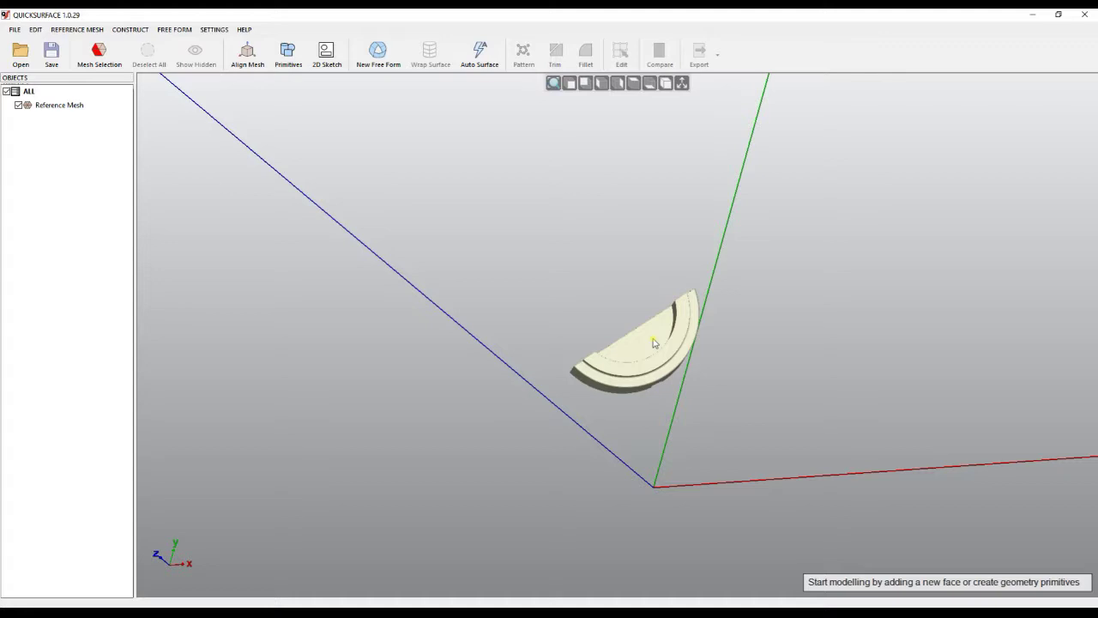
{"action": "right_click_drag", "start_coordinate": [656, 345], "coordinate": [743, 361]}
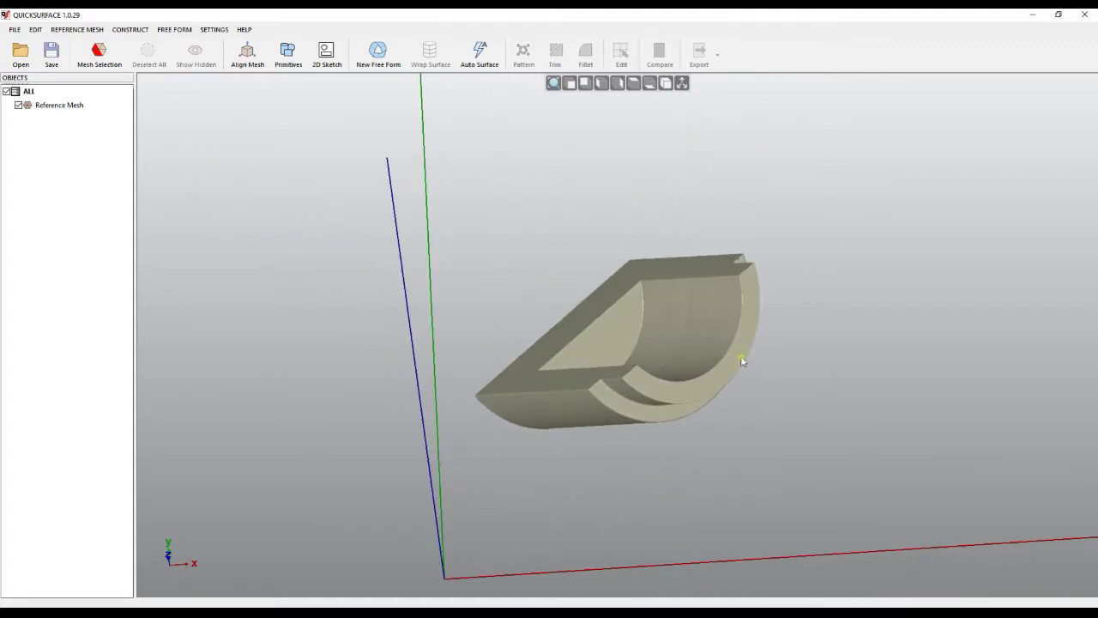
Align the mesh as the current view, looking straight onto its stepped end, and check it from the front and top
{"action": "left_click", "coordinate": [247, 62]}
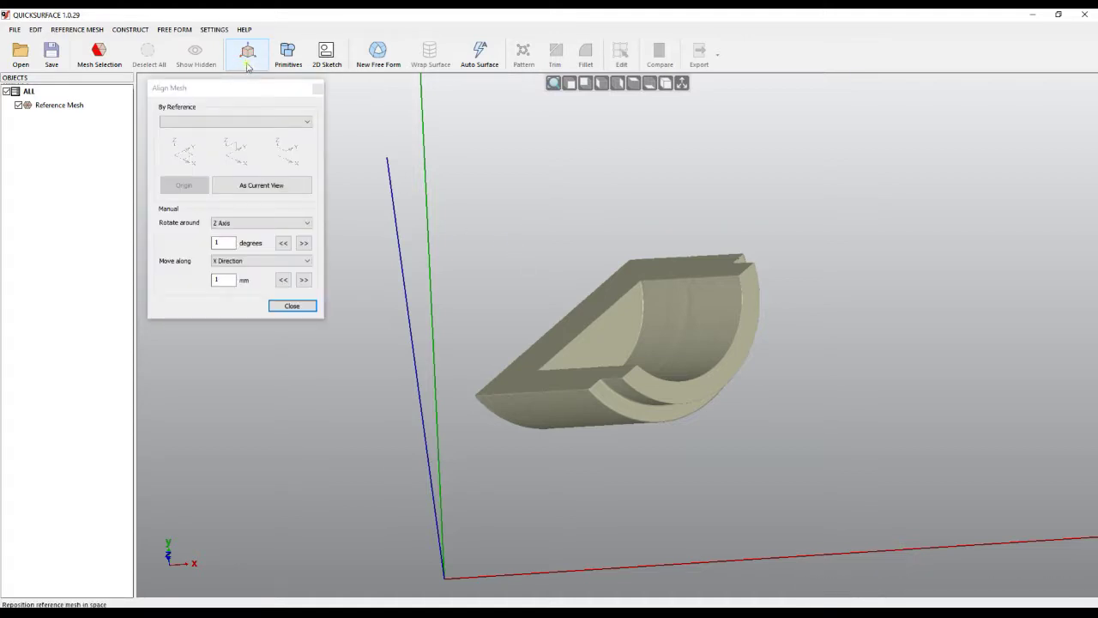
{"action": "mouse_move", "coordinate": [591, 347]}
{"action": "right_mouse_down"}
{"action": "mouse_move", "coordinate": [432, 343]}
{"action": "mouse_move", "coordinate": [424, 353]}
{"action": "right_mouse_up"}
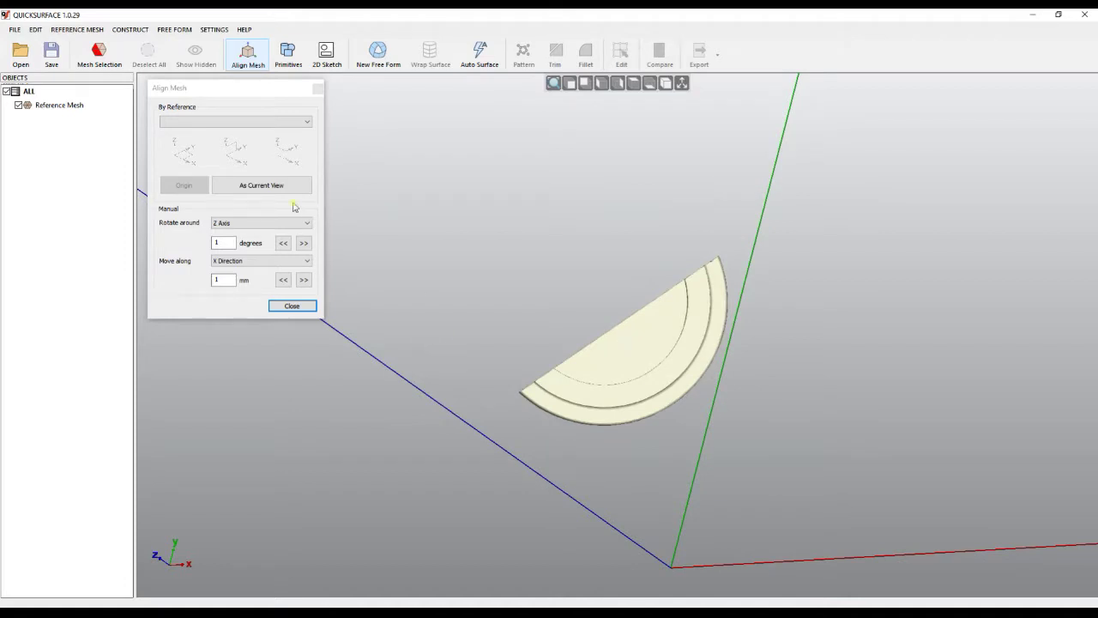
{"action": "left_click", "coordinate": [260, 187]}
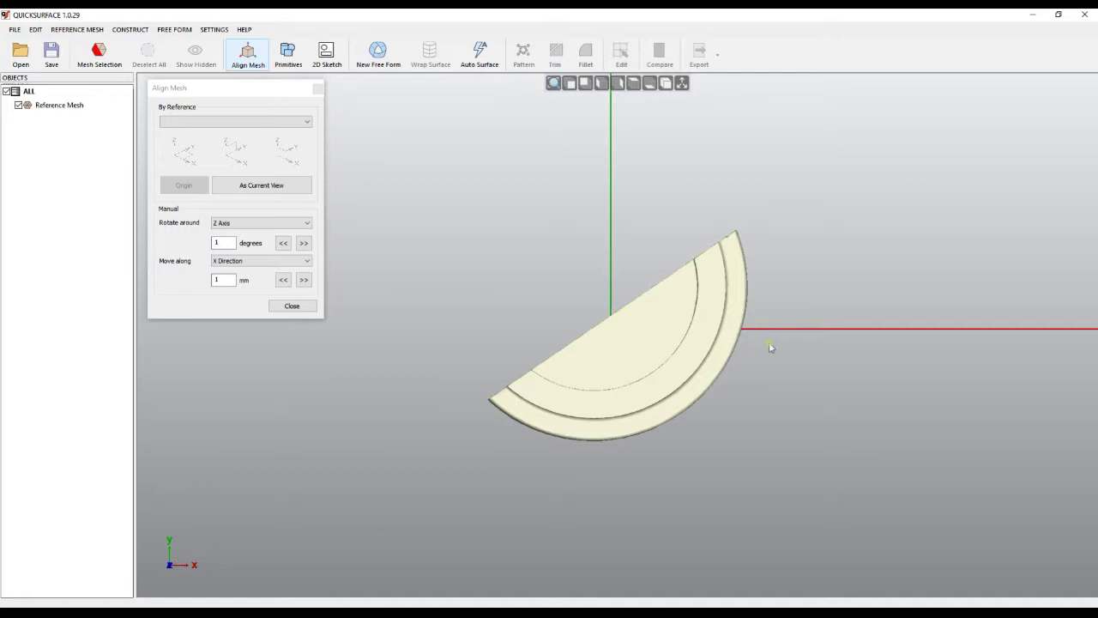
{"action": "right_click_drag", "start_coordinate": [728, 368], "coordinate": [763, 417]}
{"action": "key", "text": "1"}
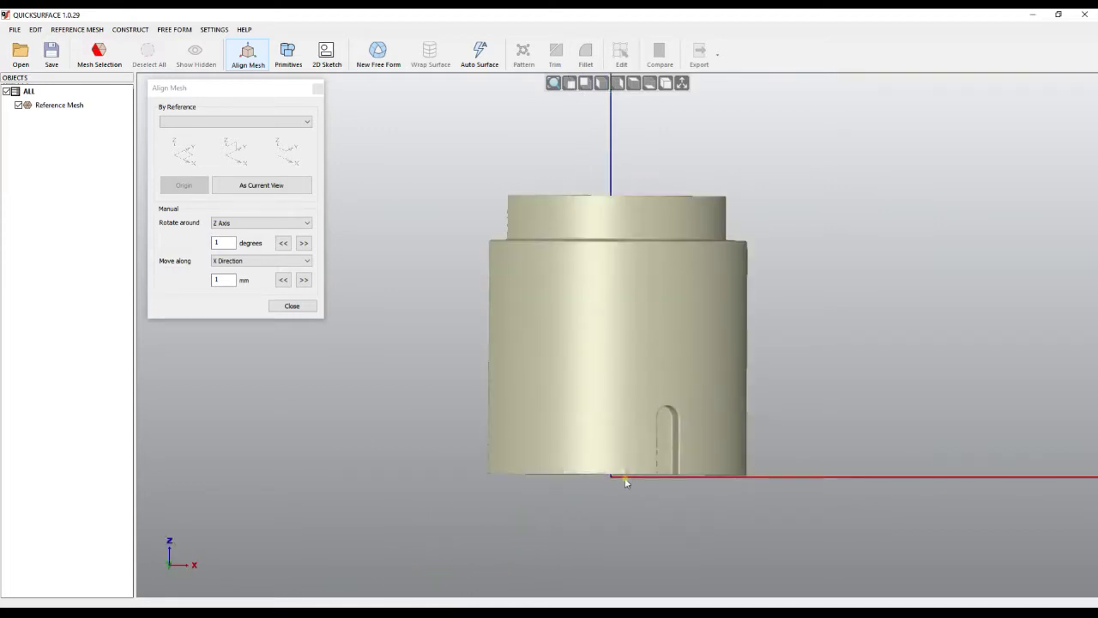
{"action": "right_click_drag", "start_coordinate": [624, 349], "coordinate": [652, 417]}
{"action": "key", "text": "5"}
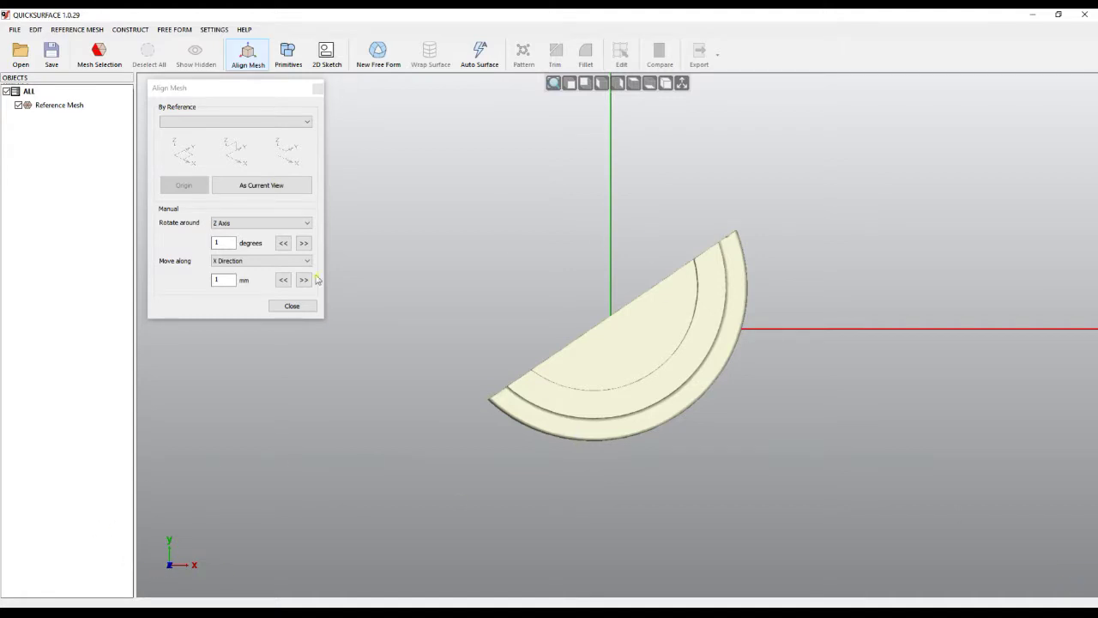
Align the mesh as the current view again, with its flat cut side turned roughly vertical, parallel to the Y axis
{"action": "mouse_move", "coordinate": [1078, 578]}
{"action": "right_mouse_down"}
{"action": "mouse_move", "coordinate": [1085, 517]}
{"action": "mouse_move", "coordinate": [1041, 296]}
{"action": "mouse_move", "coordinate": [994, 175]}
{"action": "mouse_move", "coordinate": [958, 142]}
{"action": "right_mouse_up"}
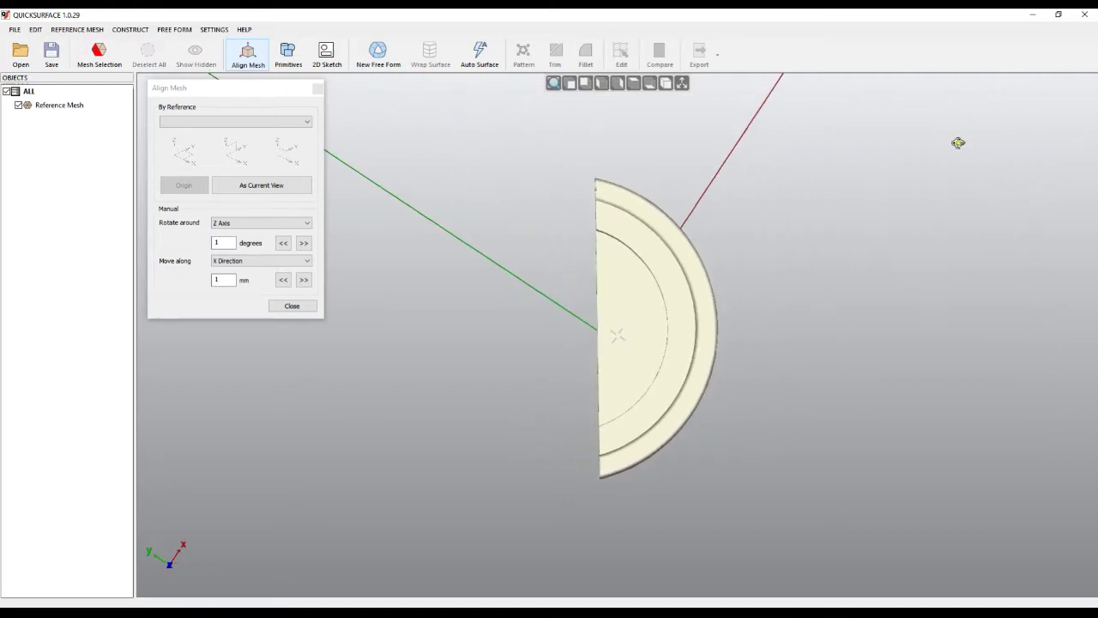
{"action": "scroll", "coordinate": [958, 142], "scroll_direction": "up", "scroll_amount": 2}
{"action": "scroll", "coordinate": [995, 257], "scroll_direction": "down", "scroll_amount": 2}
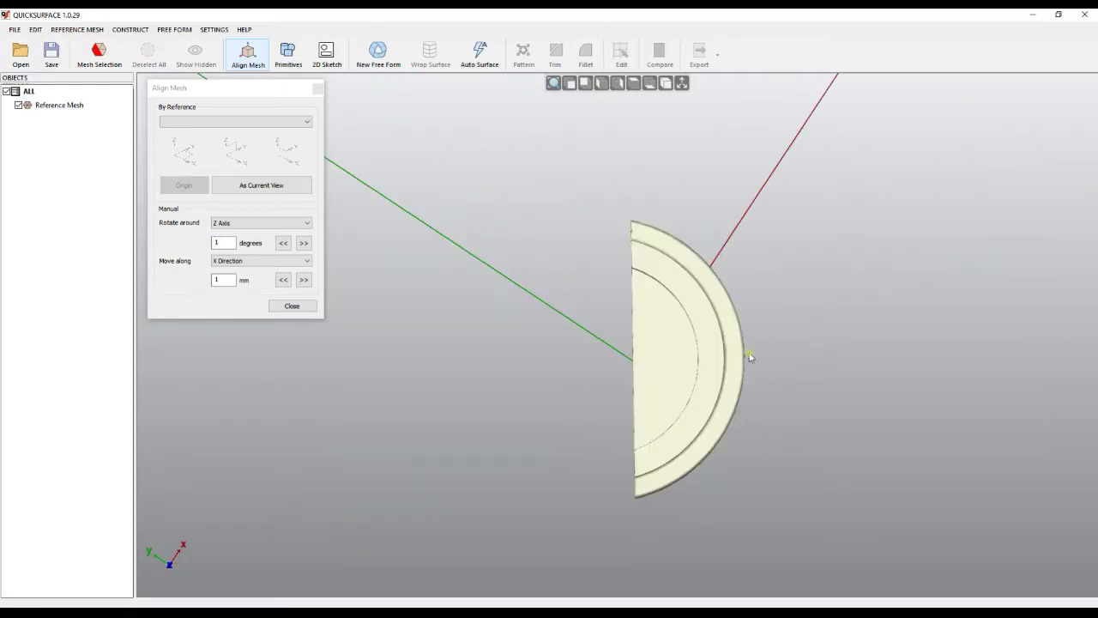
{"action": "left_click", "coordinate": [266, 187]}
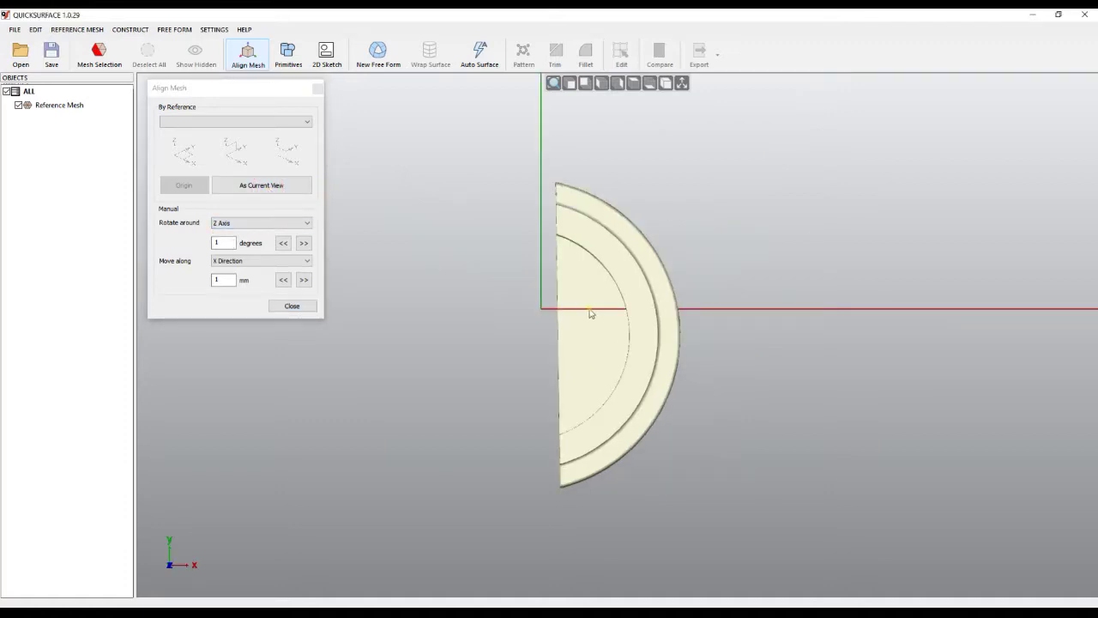
{"action": "left_click", "coordinate": [257, 185]}
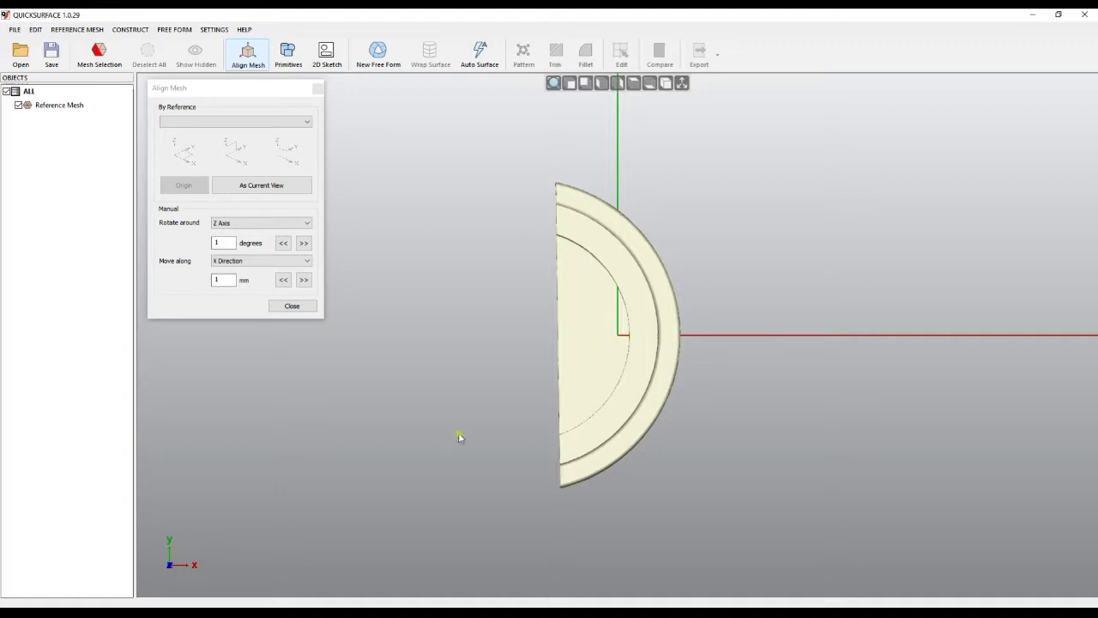
Rotate the mesh around the Z axis in 0.5 degree increments until its flat cut side is parallel to the Y axis
{"action": "scroll", "coordinate": [564, 195], "scroll_direction": "up", "scroll_amount": 2}
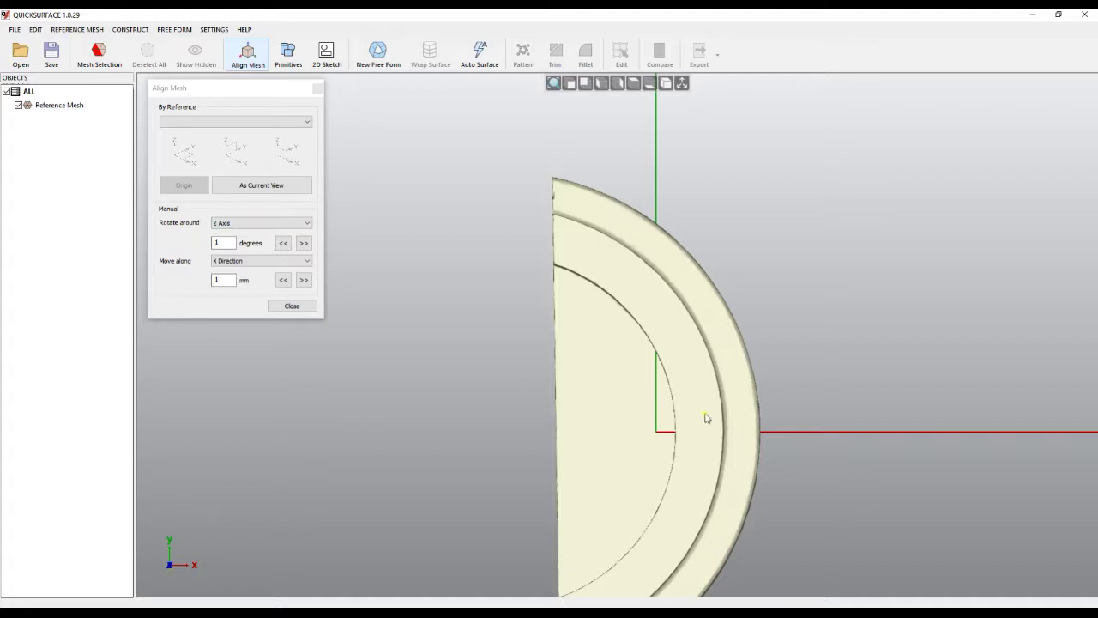
{"action": "left_click", "coordinate": [222, 245]}
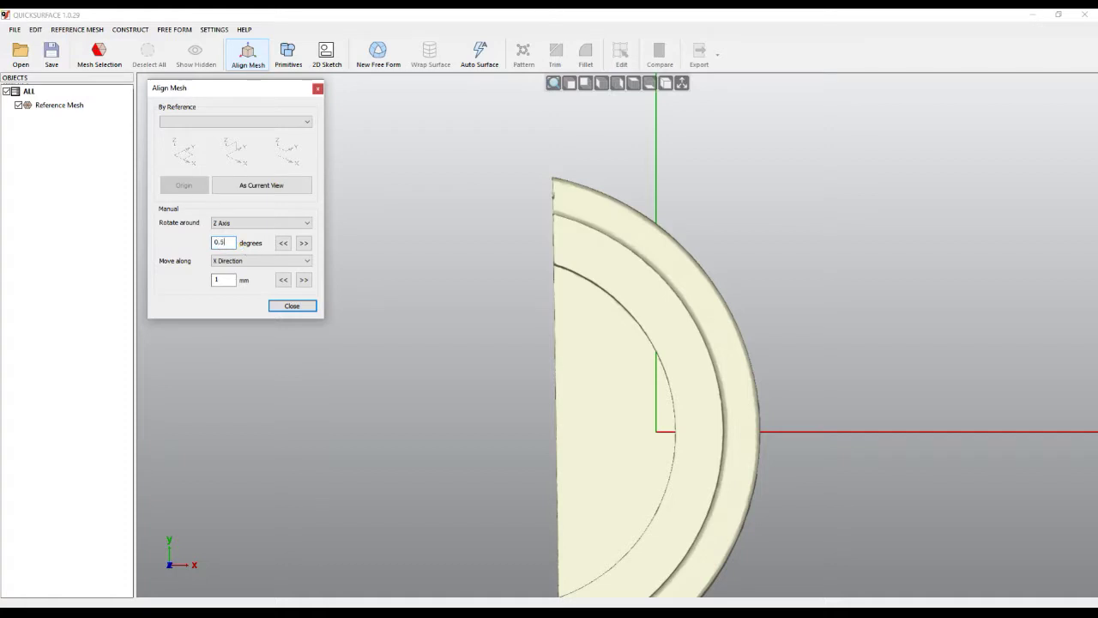
{"action": "left_click", "coordinate": [304, 243]}
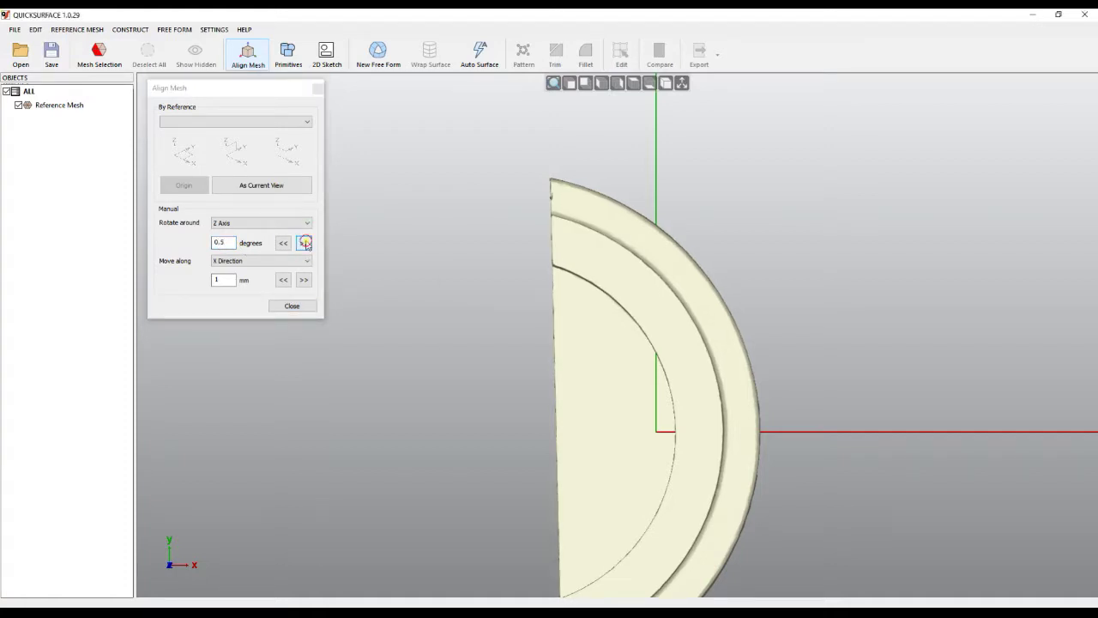
{"action": "left_click", "coordinate": [283, 244]}
{"action": "left_click", "coordinate": [283, 245]}
{"action": "left_click", "coordinate": [283, 244]}
{"action": "left_click", "coordinate": [283, 244]}
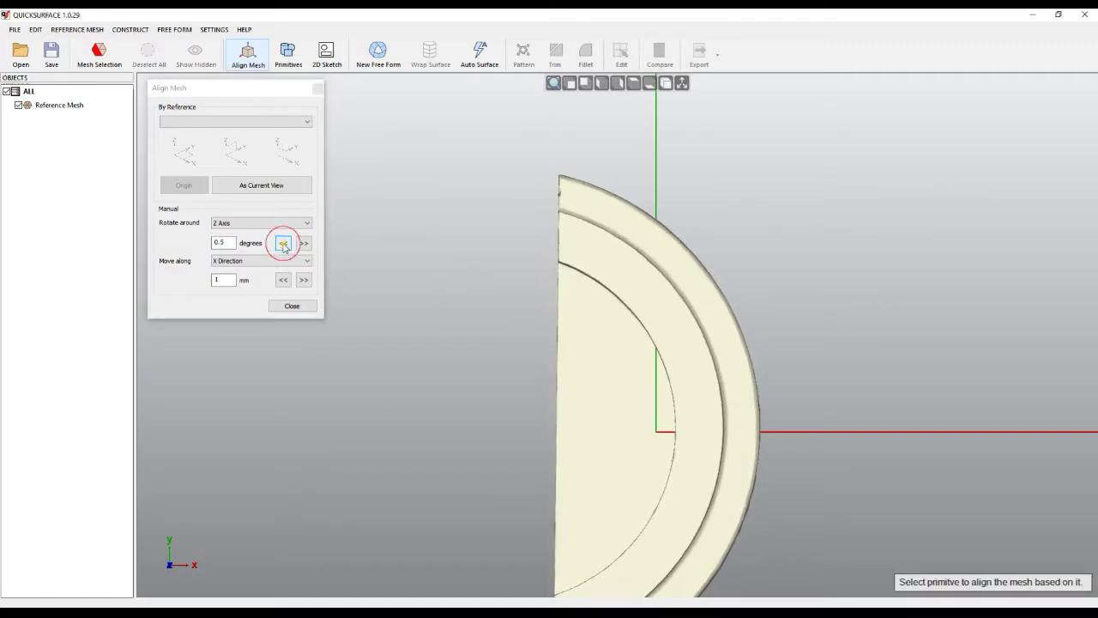
{"action": "left_click", "coordinate": [283, 244]}
{"action": "left_click", "coordinate": [283, 245]}
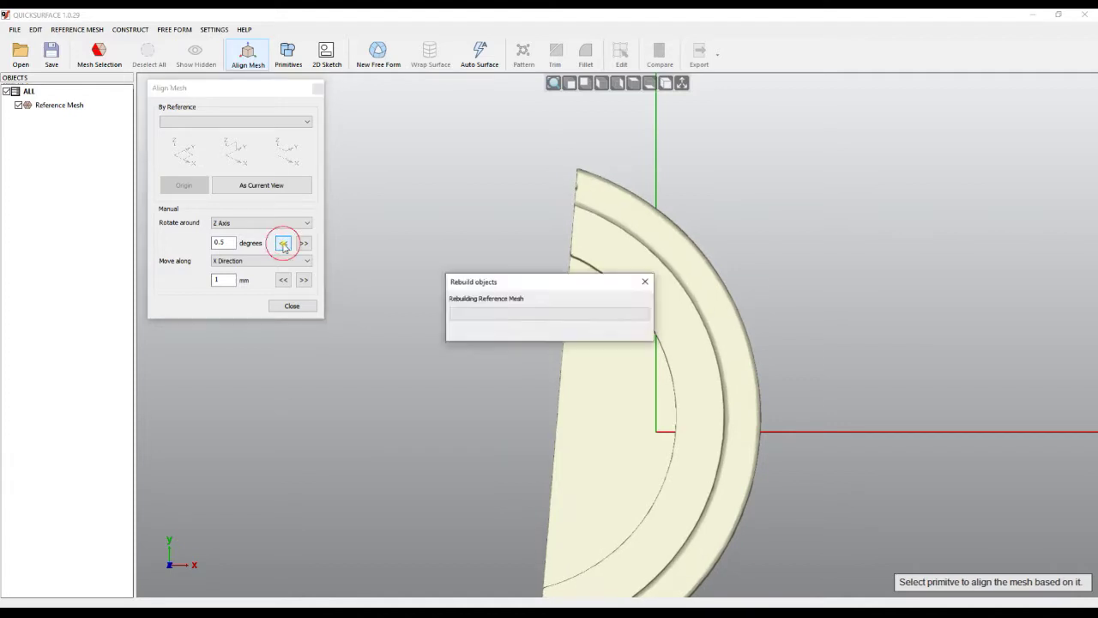
{"action": "left_click", "coordinate": [301, 244]}
{"action": "left_click", "coordinate": [302, 243]}
{"action": "left_click", "coordinate": [302, 243]}
{"action": "left_click", "coordinate": [302, 243]}
{"action": "left_click", "coordinate": [302, 243]}
{"action": "left_click", "coordinate": [302, 244]}
{"action": "left_click", "coordinate": [302, 244]}
{"action": "left_click", "coordinate": [302, 244]}
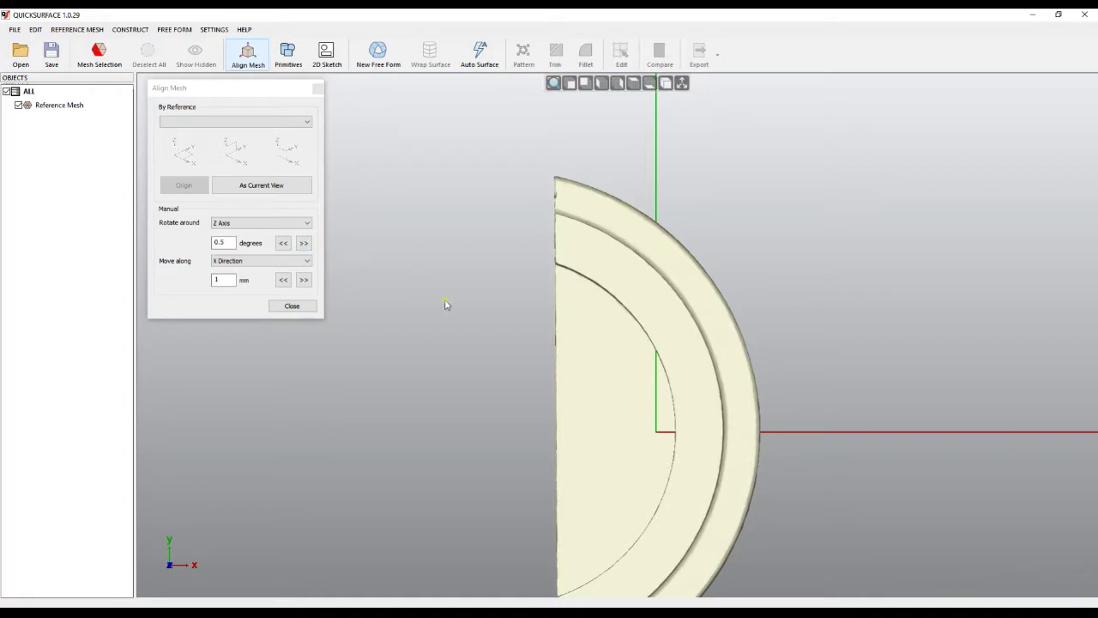
Move the mesh along positive X in 1 mm increments until its flat cut side lies on the Y axis, and finish the alignment
{"action": "left_click", "coordinate": [304, 281]}
{"action": "left_click", "coordinate": [305, 281]}
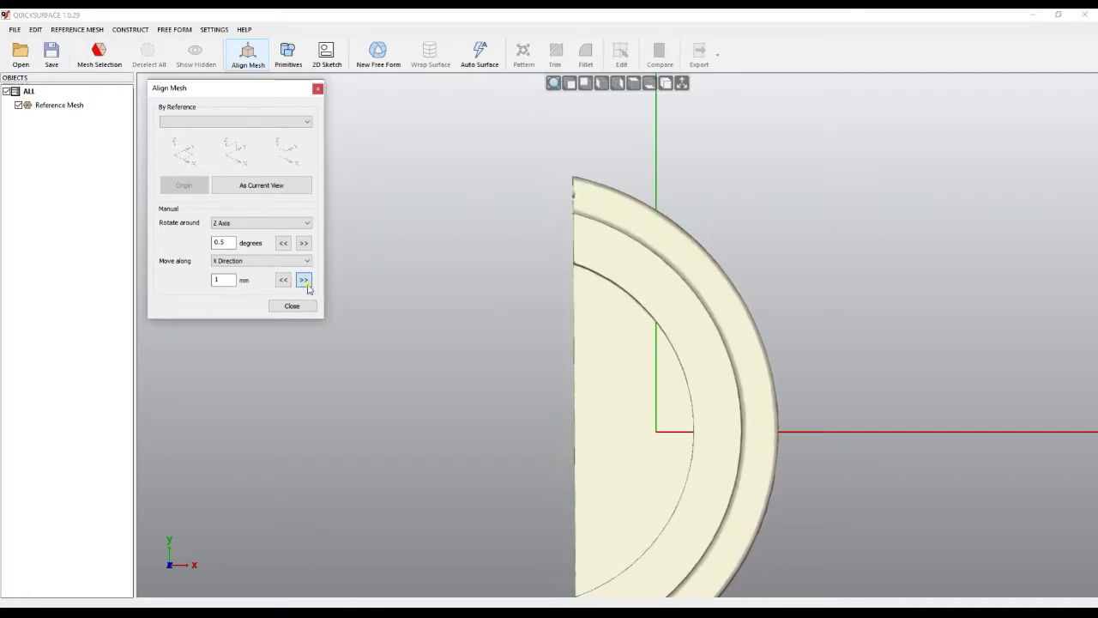
{"action": "left_click", "coordinate": [304, 281]}
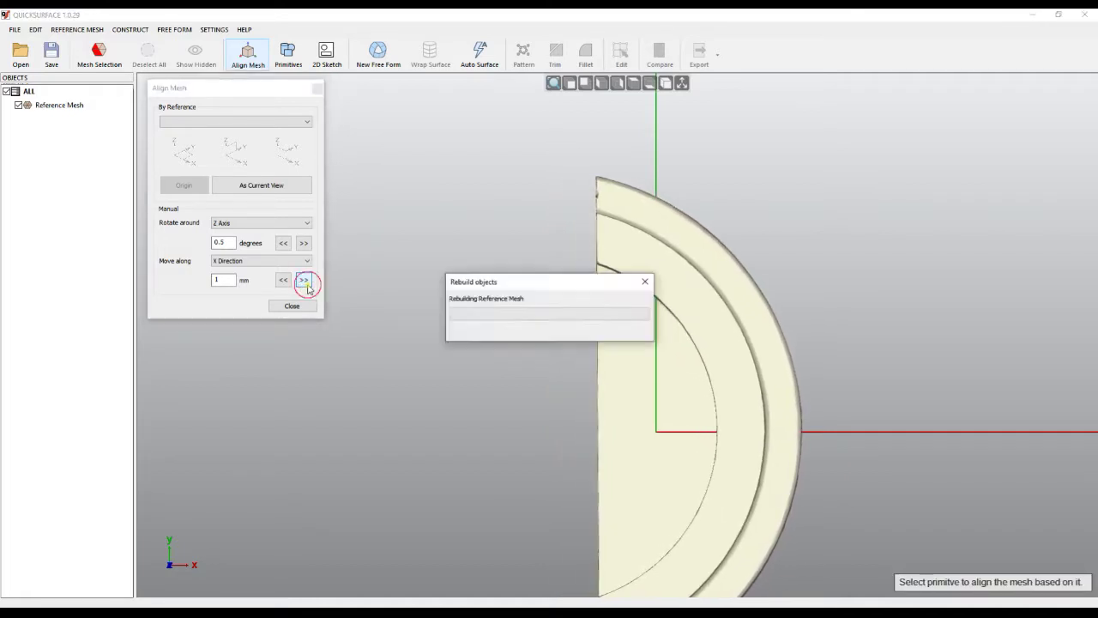
{"action": "left_click", "coordinate": [304, 280]}
{"action": "left_click", "coordinate": [304, 280]}
{"action": "left_click", "coordinate": [304, 281]}
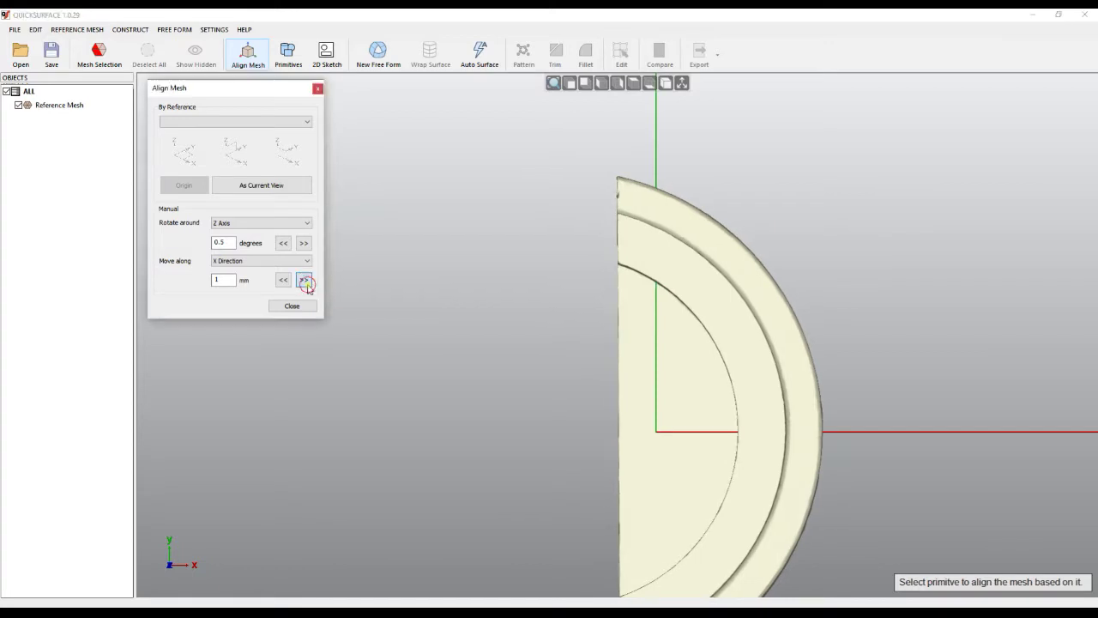
{"action": "left_click", "coordinate": [305, 280]}
{"action": "left_click", "coordinate": [305, 281]}
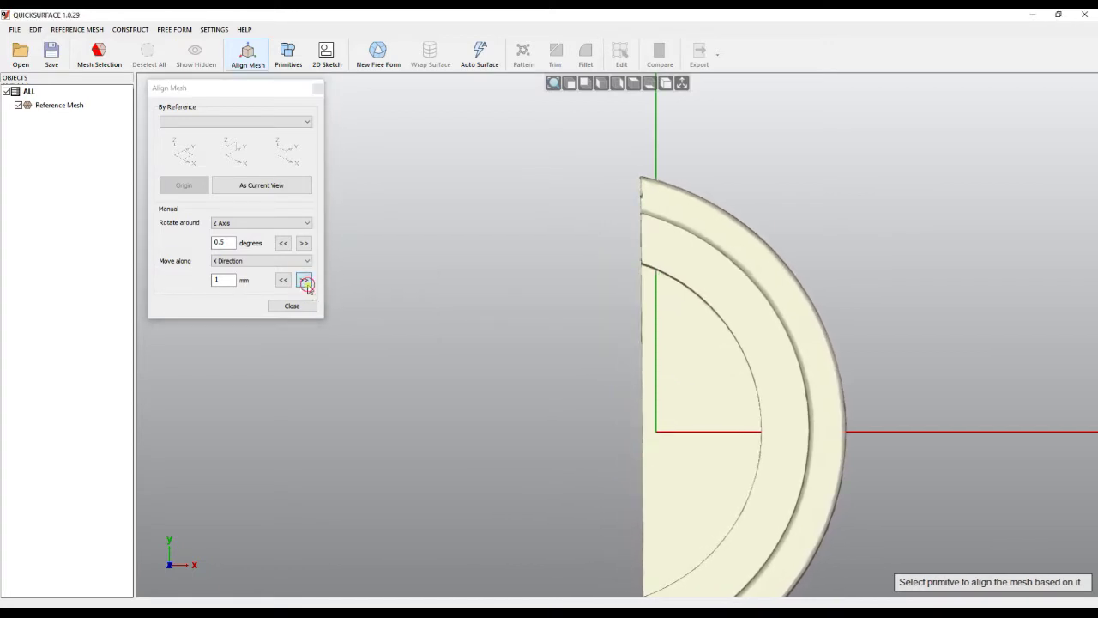
{"action": "left_click", "coordinate": [304, 280]}
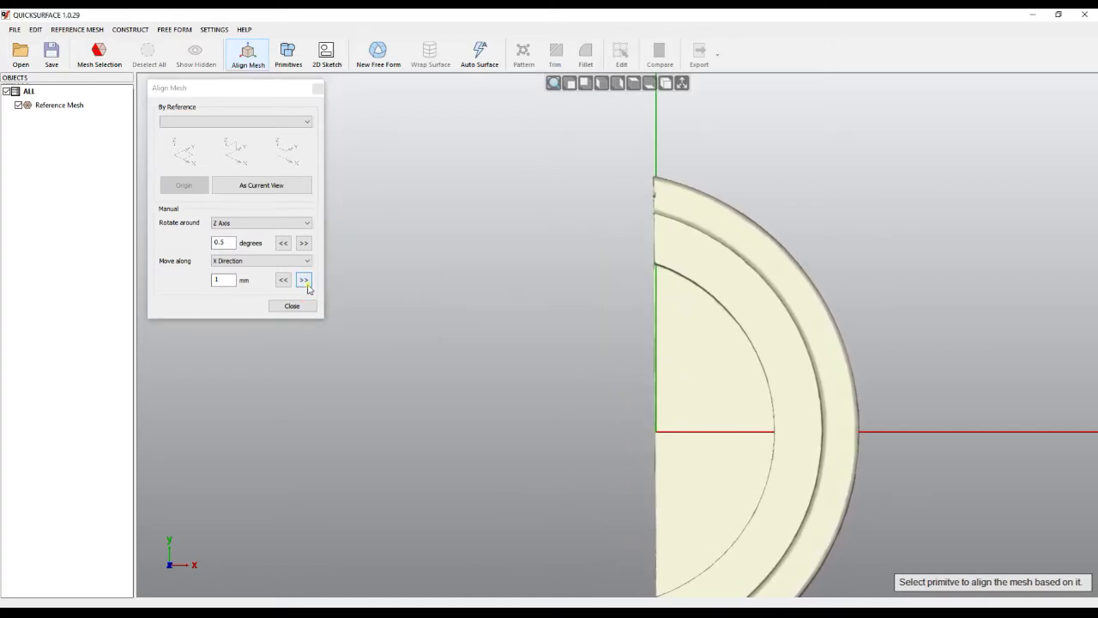
{"action": "scroll", "coordinate": [661, 284], "scroll_direction": "up", "scroll_amount": 3}
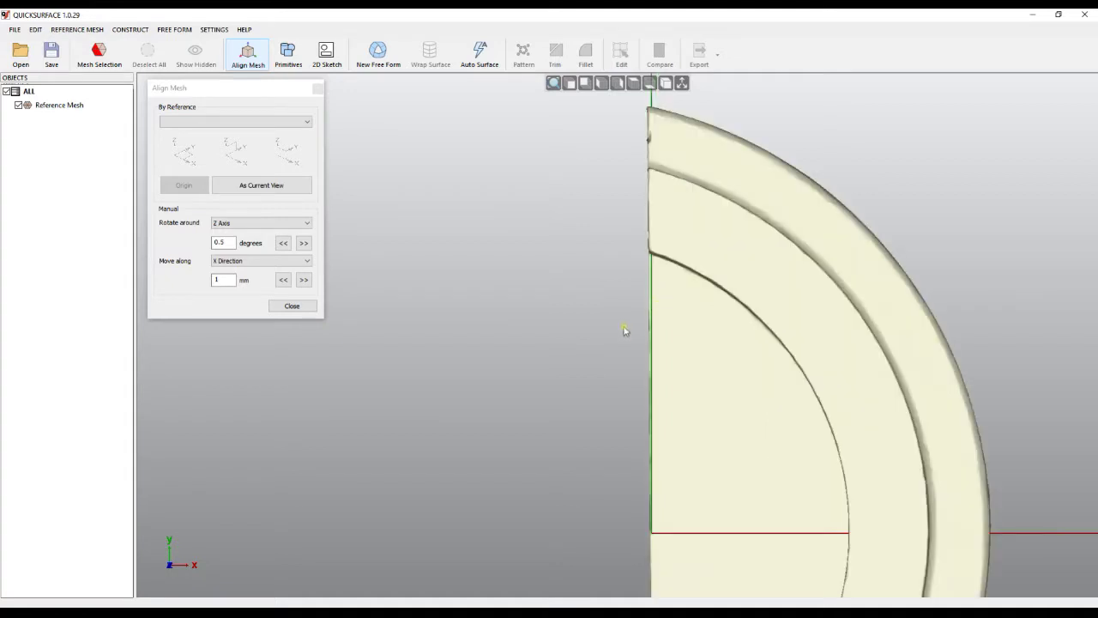
{"action": "scroll", "coordinate": [652, 352], "scroll_direction": "down", "scroll_amount": 3}
{"action": "right_click_drag", "start_coordinate": [674, 372], "coordinate": [669, 343]}
{"action": "left_click", "coordinate": [290, 307]}
Examine the aligned mesh's cut face, bore and stepped end relative to the coordinate axes
{"action": "right_click_drag", "start_coordinate": [608, 385], "coordinate": [761, 435]}
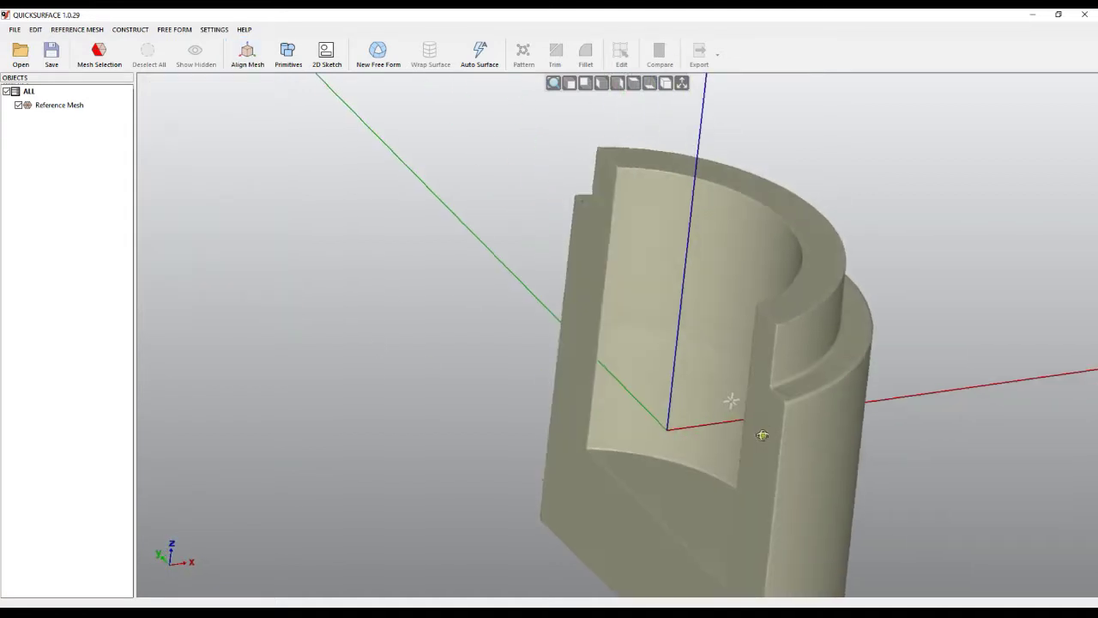
{"action": "scroll", "coordinate": [703, 404], "scroll_direction": "down", "scroll_amount": 3}
{"action": "scroll", "coordinate": [525, 352], "scroll_direction": "up", "scroll_amount": 3}
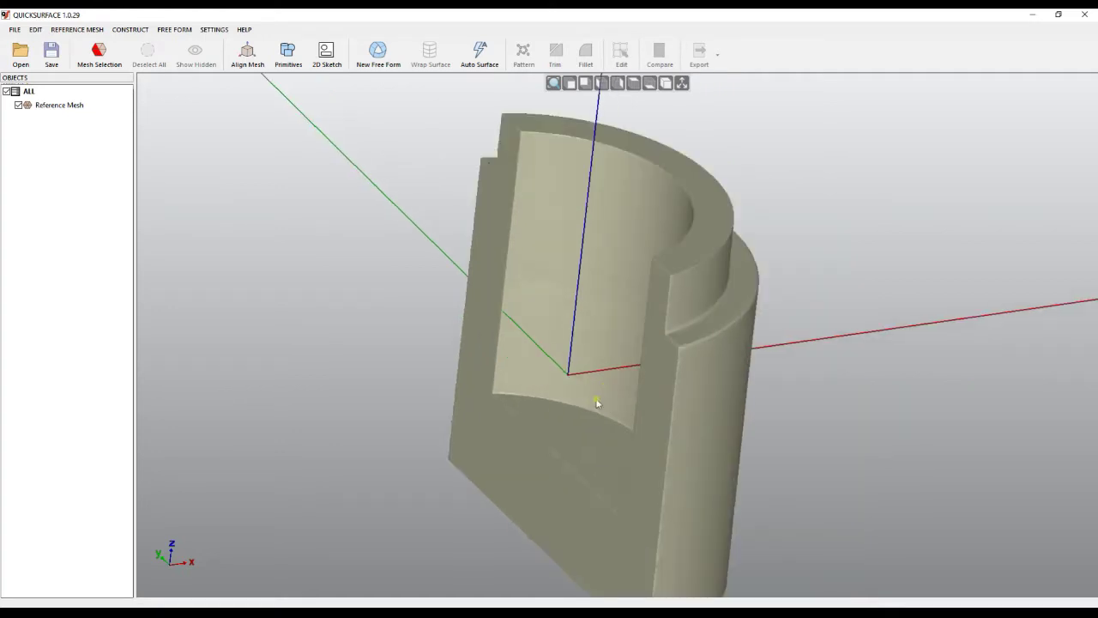
{"action": "scroll", "coordinate": [613, 398], "scroll_direction": "down", "scroll_amount": 3}
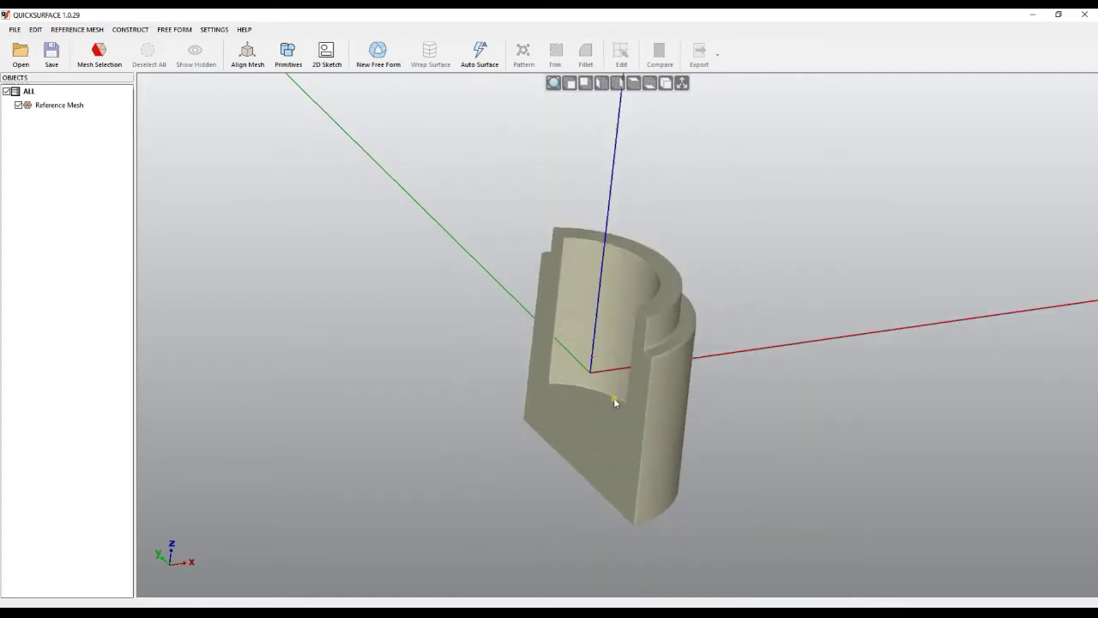
{"action": "scroll", "coordinate": [614, 398], "scroll_direction": "up", "scroll_amount": 3}
{"action": "scroll", "coordinate": [623, 416], "scroll_direction": "down", "scroll_amount": 2}
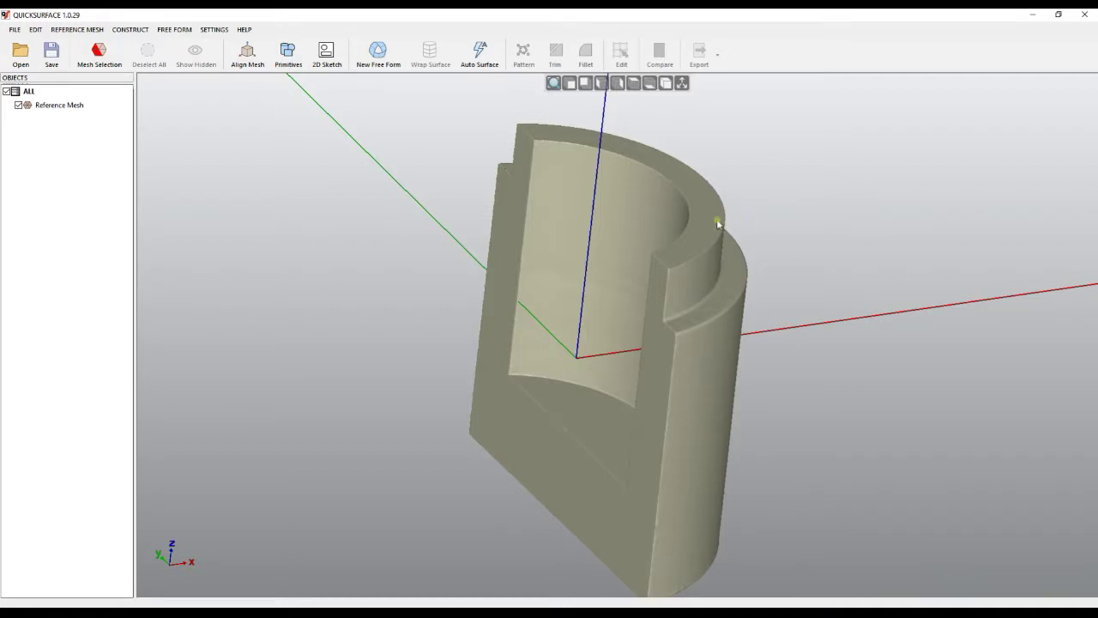
Select the flat semicircular bottom face of the reference mesh with the Magic Wand mesh selection
{"action": "right_click_drag", "start_coordinate": [681, 252], "coordinate": [639, 197]}
{"action": "scroll", "coordinate": [652, 266], "scroll_direction": "down", "scroll_amount": 2}
{"action": "right_click_drag", "start_coordinate": [652, 266], "coordinate": [385, 171]}
{"action": "scroll", "coordinate": [638, 275], "scroll_direction": "up", "scroll_amount": 3}
{"action": "right_click_drag", "start_coordinate": [638, 275], "coordinate": [397, 206]}
{"action": "left_click", "coordinate": [110, 53]}
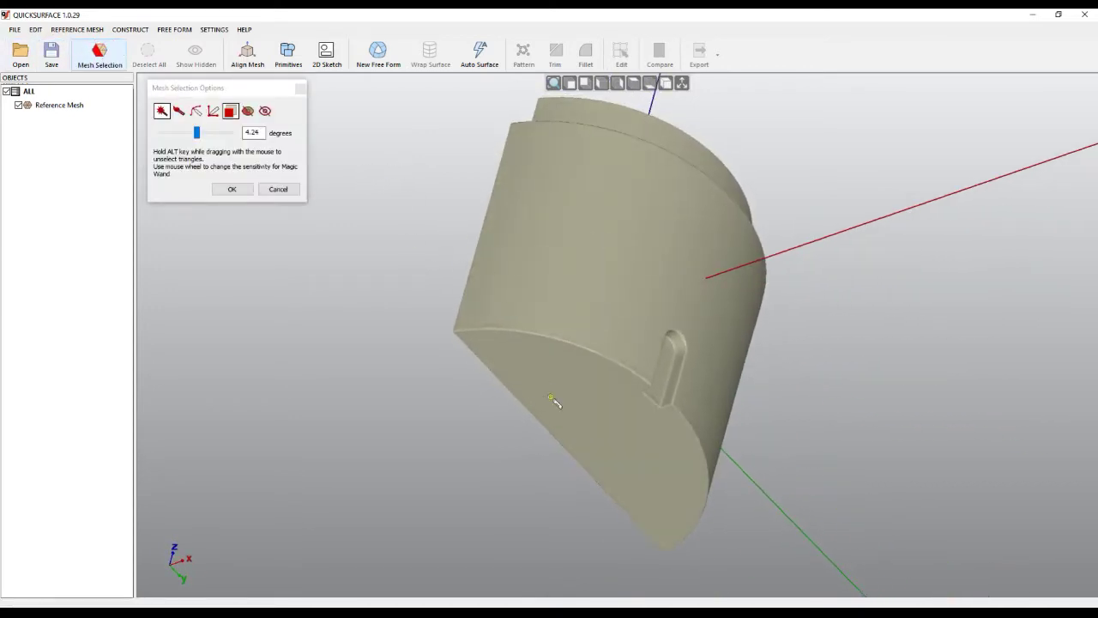
{"action": "left_click", "coordinate": [596, 412]}
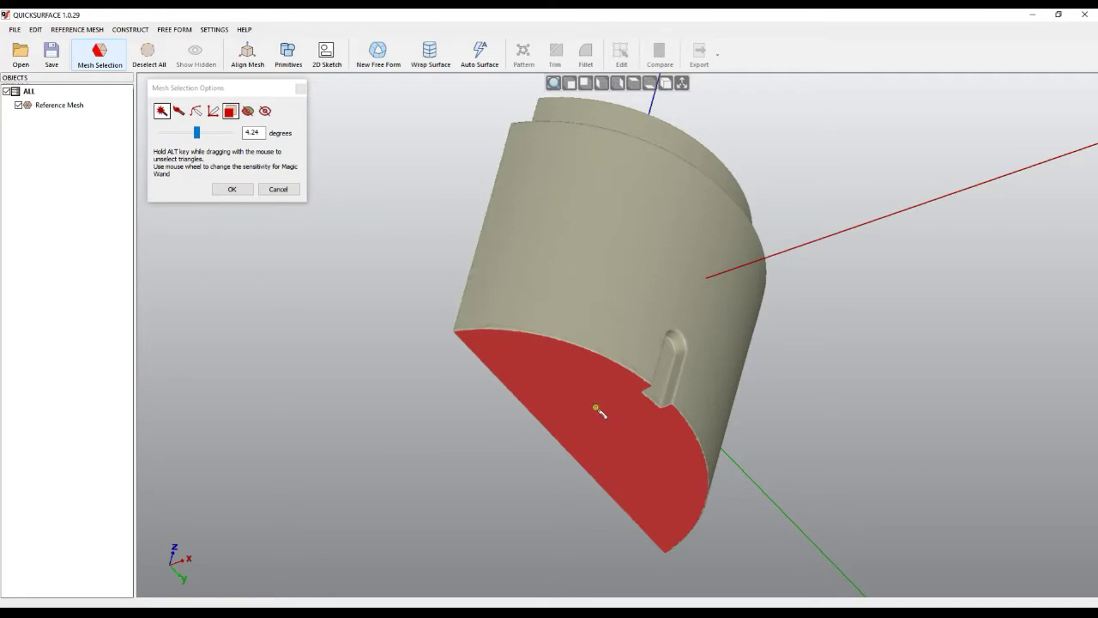
Fit a plane primitive to the selected flat semicircular bottom face and accept it
{"action": "right_click", "coordinate": [596, 410]}
{"action": "mouse_move", "coordinate": [704, 556]}
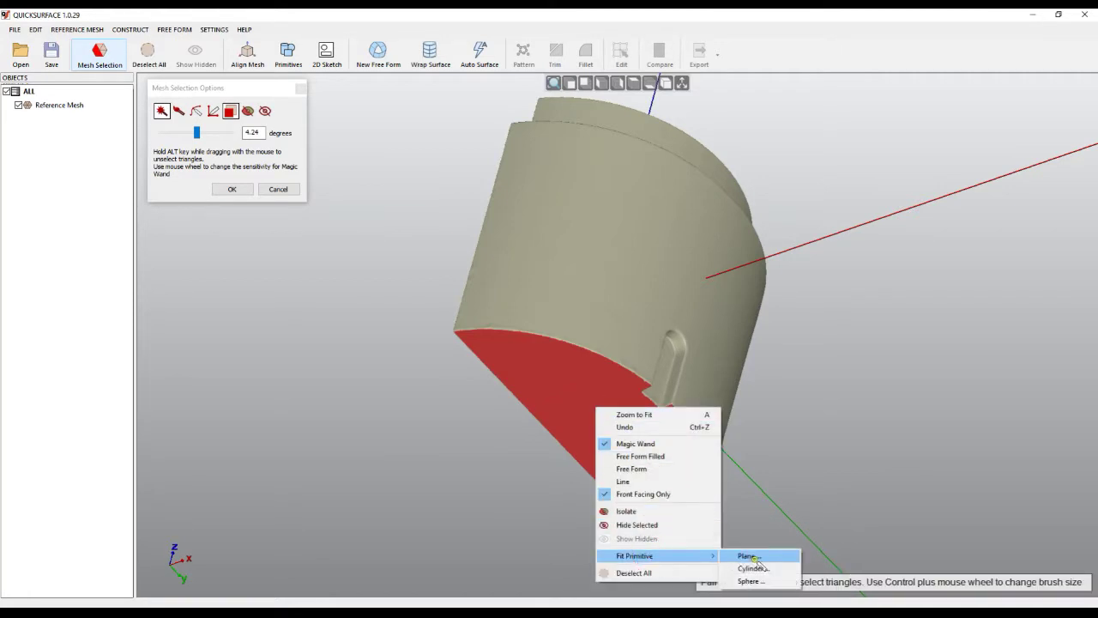
{"action": "left_click", "coordinate": [753, 558]}
{"action": "right_click_drag", "start_coordinate": [563, 244], "coordinate": [625, 484]}
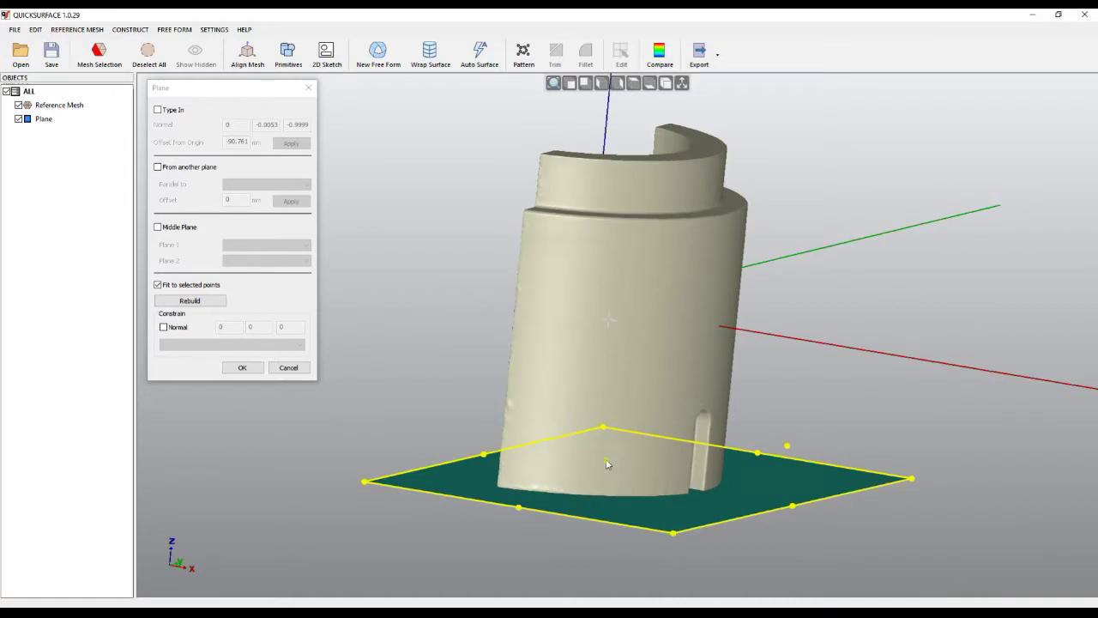
{"action": "scroll", "coordinate": [592, 450], "scroll_direction": "down", "scroll_amount": 3}
{"action": "scroll", "coordinate": [585, 442], "scroll_direction": "down", "scroll_amount": 2}
{"action": "scroll", "coordinate": [592, 446], "scroll_direction": "up", "scroll_amount": 6}
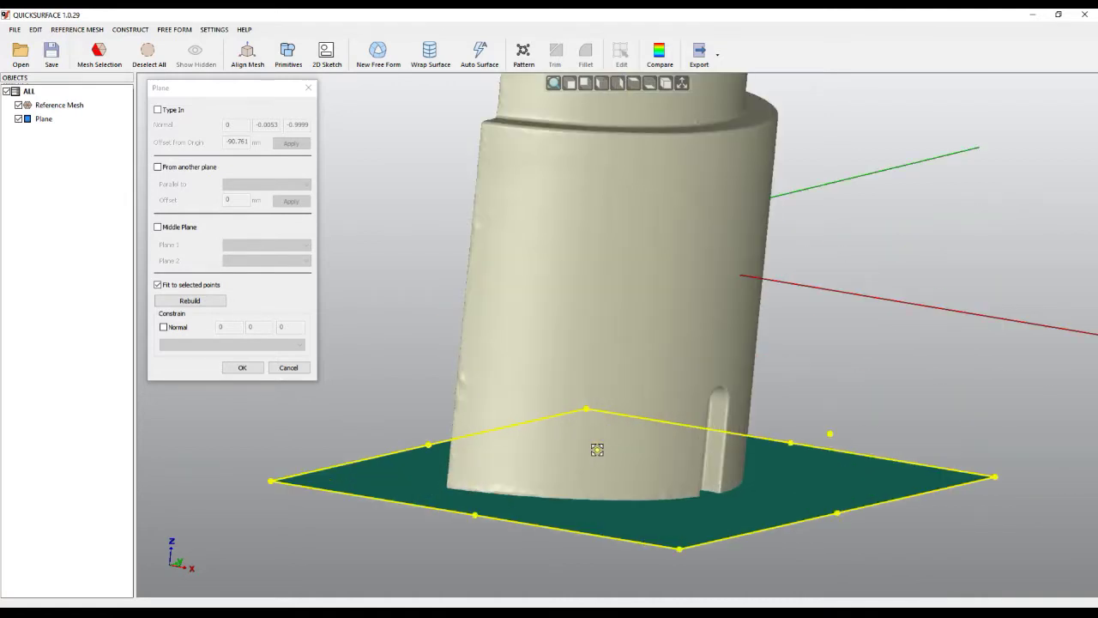
{"action": "left_click", "coordinate": [244, 367]}
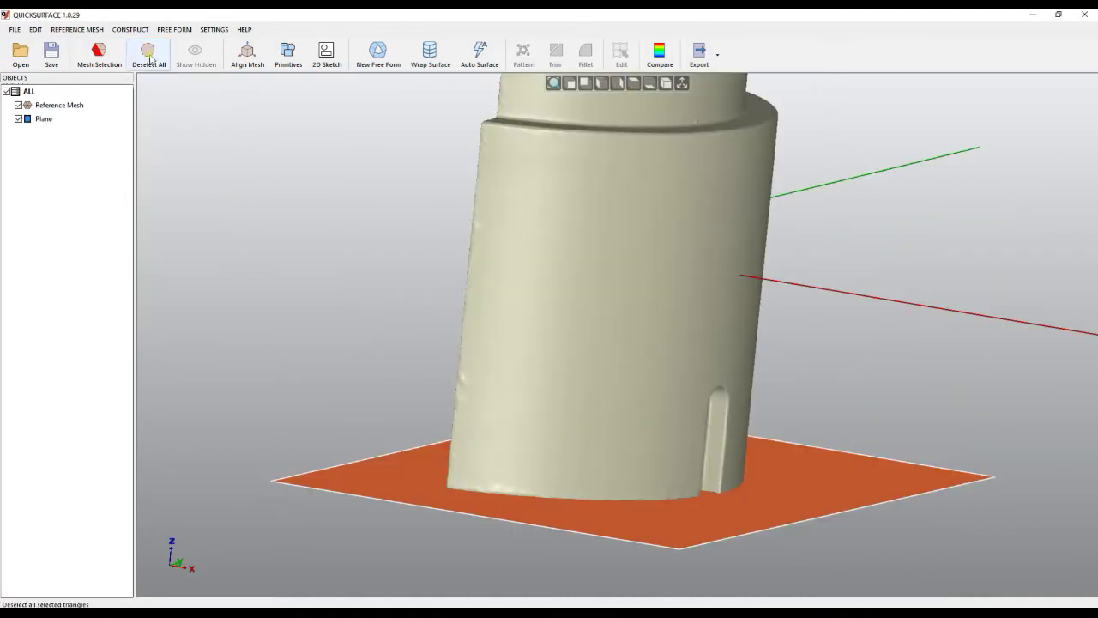
Select the mesh's large outer cylindrical face with the Magic Wand, fit a cylinder primitive to it, and clear the triangle selection
{"action": "left_click", "coordinate": [100, 53]}
{"action": "left_click", "coordinate": [599, 293]}
{"action": "right_click_drag", "start_coordinate": [789, 306], "coordinate": [703, 310]}
{"action": "right_click", "coordinate": [910, 309]}
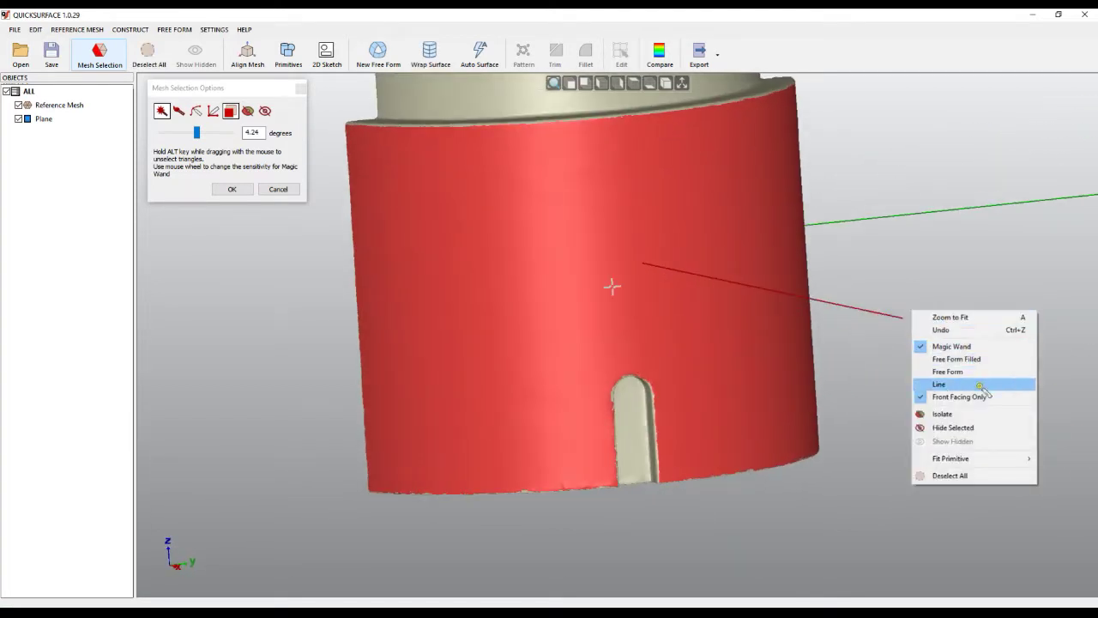
{"action": "mouse_move", "coordinate": [961, 458]}
{"action": "left_click", "coordinate": [892, 471]}
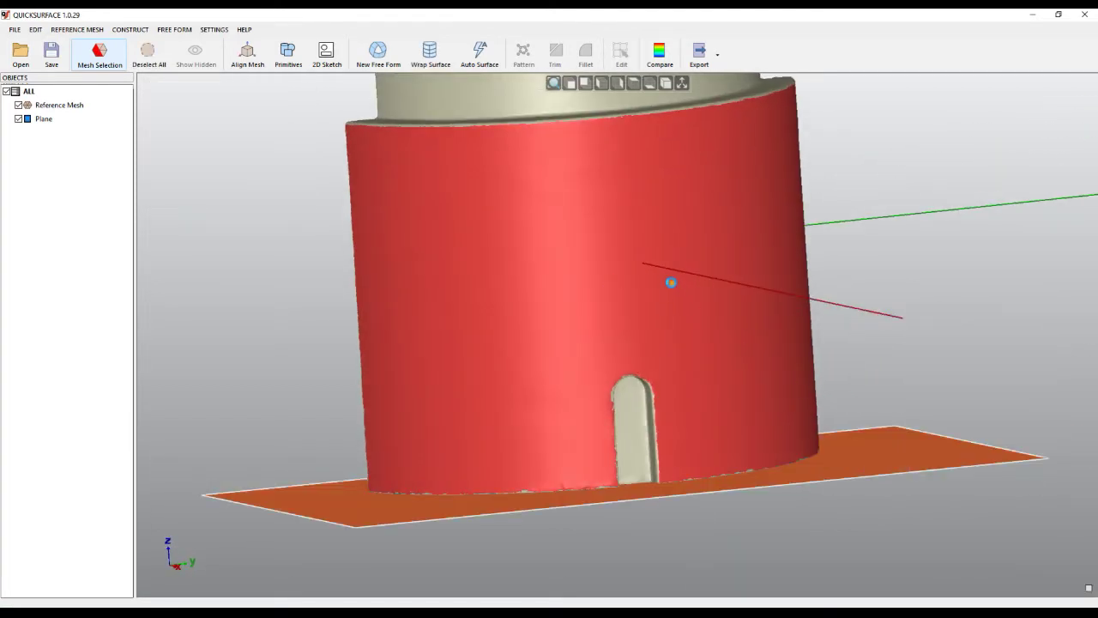
{"action": "right_click_drag", "start_coordinate": [545, 298], "coordinate": [645, 335]}
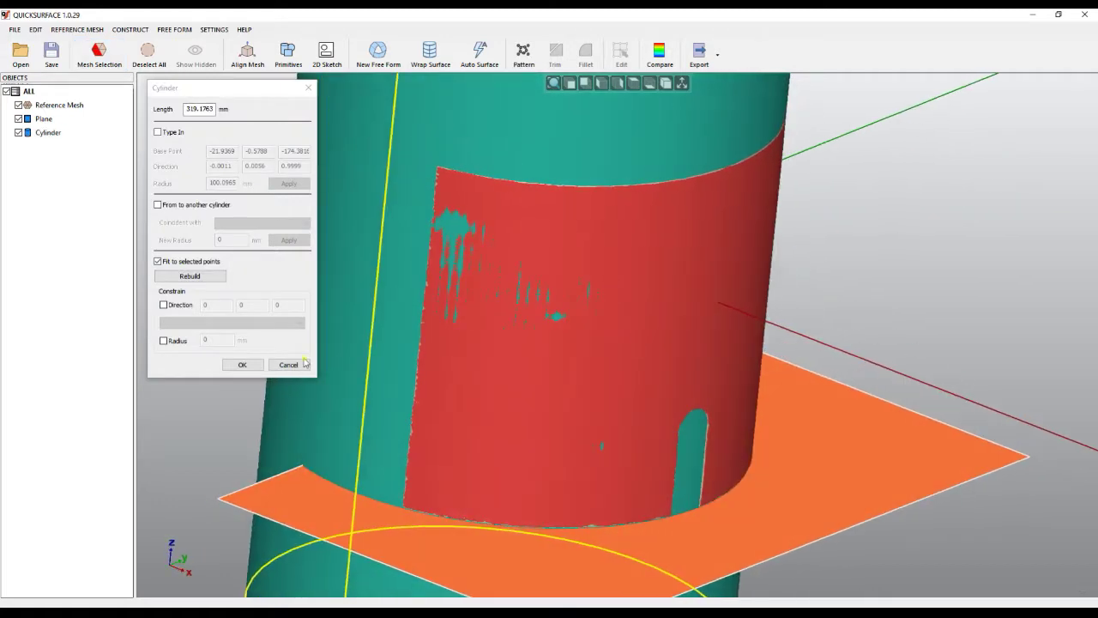
{"action": "left_click", "coordinate": [242, 365]}
{"action": "right_click_drag", "start_coordinate": [645, 247], "coordinate": [601, 464]}
{"action": "left_click", "coordinate": [140, 67]}
Select the flat cut face of the half-cylinder with the Magic Wand and fit a plane primitive to it
{"action": "right_click_drag", "start_coordinate": [597, 225], "coordinate": [671, 140]}
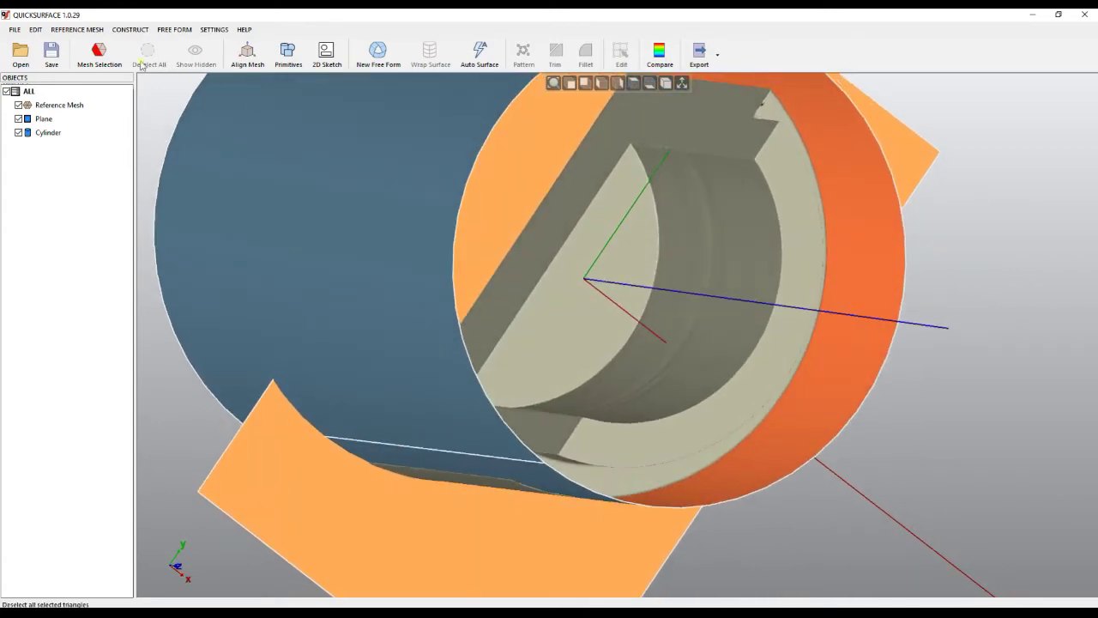
{"action": "left_click", "coordinate": [100, 57]}
{"action": "left_click", "coordinate": [701, 143]}
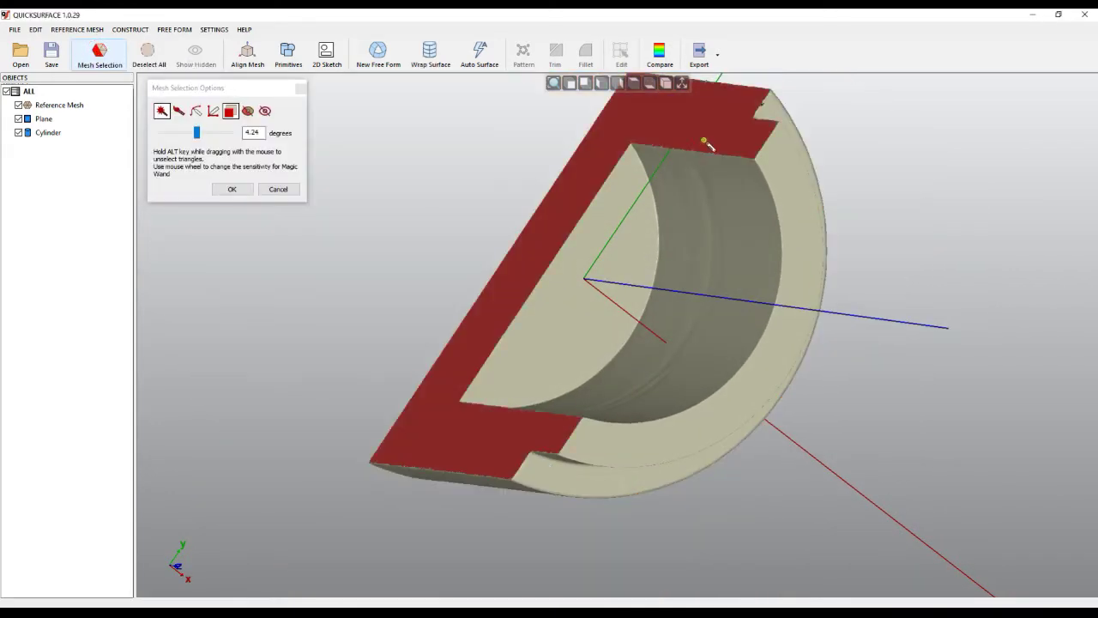
{"action": "right_click", "coordinate": [687, 159]}
{"action": "mouse_move", "coordinate": [749, 308]}
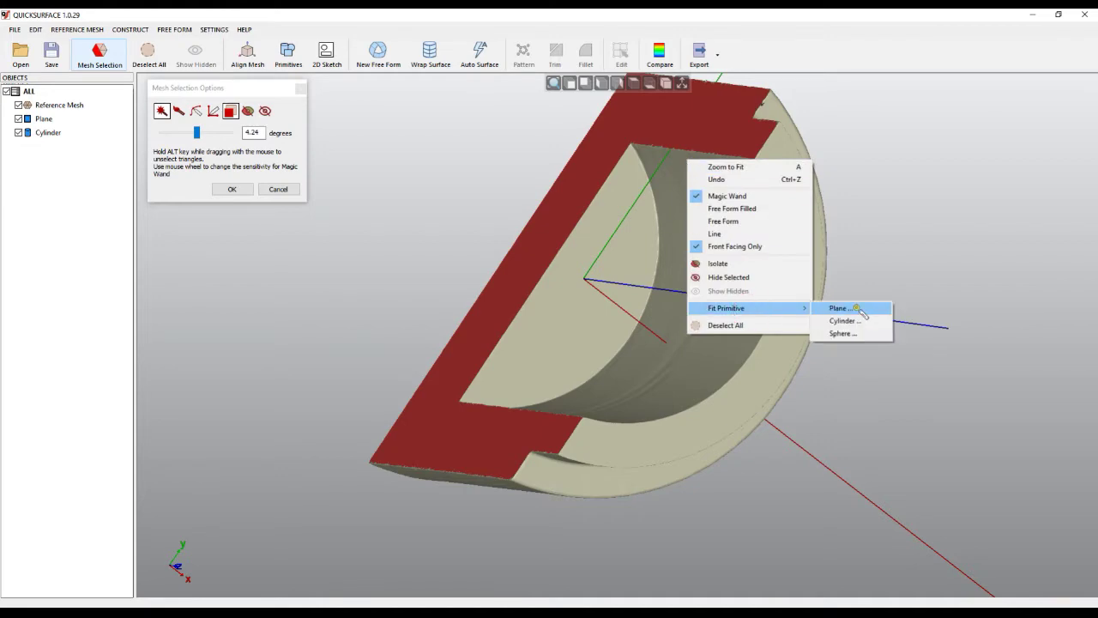
{"action": "left_click", "coordinate": [855, 307]}
{"action": "right_click_drag", "start_coordinate": [795, 358], "coordinate": [520, 181]}
{"action": "scroll", "coordinate": [661, 213], "scroll_direction": "down", "scroll_amount": 5}
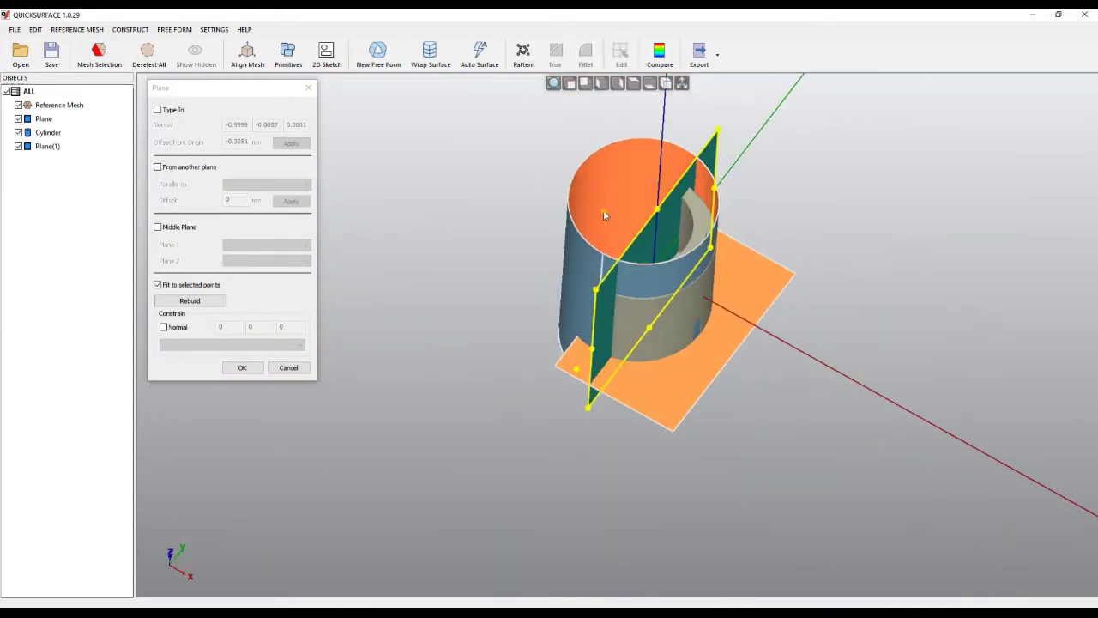
{"action": "left_click", "coordinate": [240, 369]}
{"action": "scroll", "coordinate": [669, 211], "scroll_direction": "up", "scroll_amount": 3}
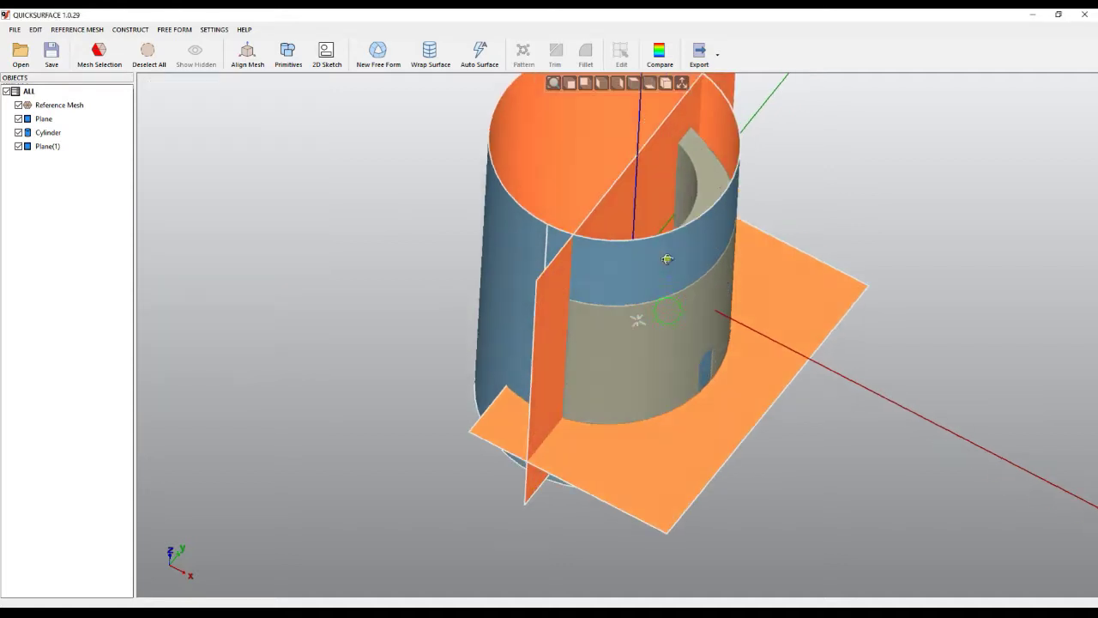
{"action": "right_click_drag", "start_coordinate": [669, 211], "coordinate": [674, 200]}
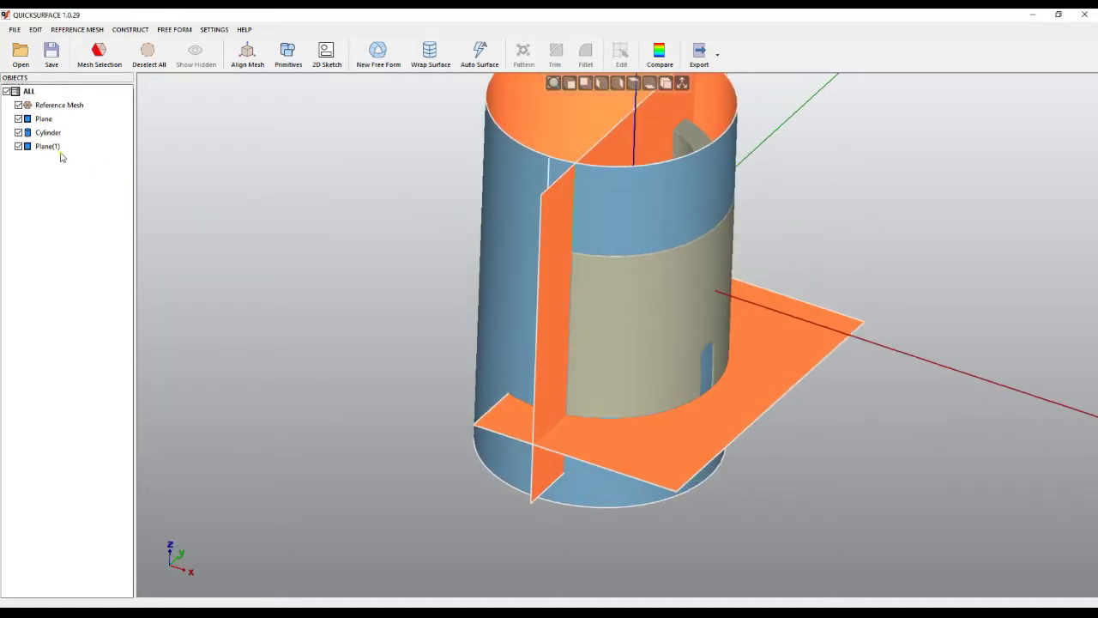
Show only the reference mesh, hiding the fitted primitives, and deselect all its selected triangles
{"action": "right_click", "coordinate": [57, 105]}
{"action": "left_click", "coordinate": [84, 114]}
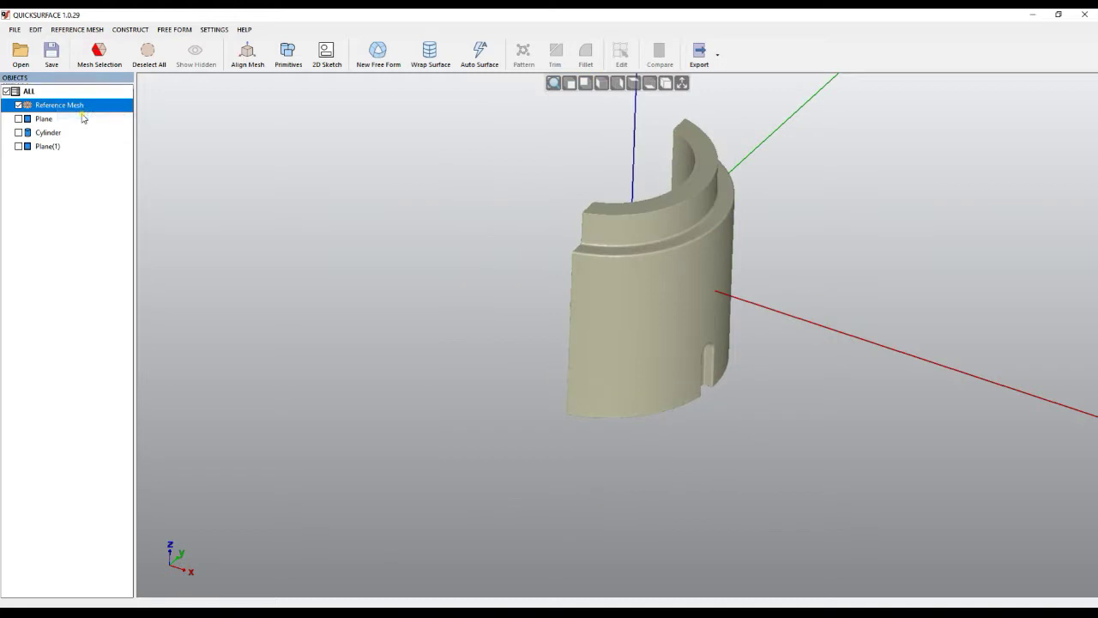
{"action": "right_click_drag", "start_coordinate": [632, 357], "coordinate": [531, 146]}
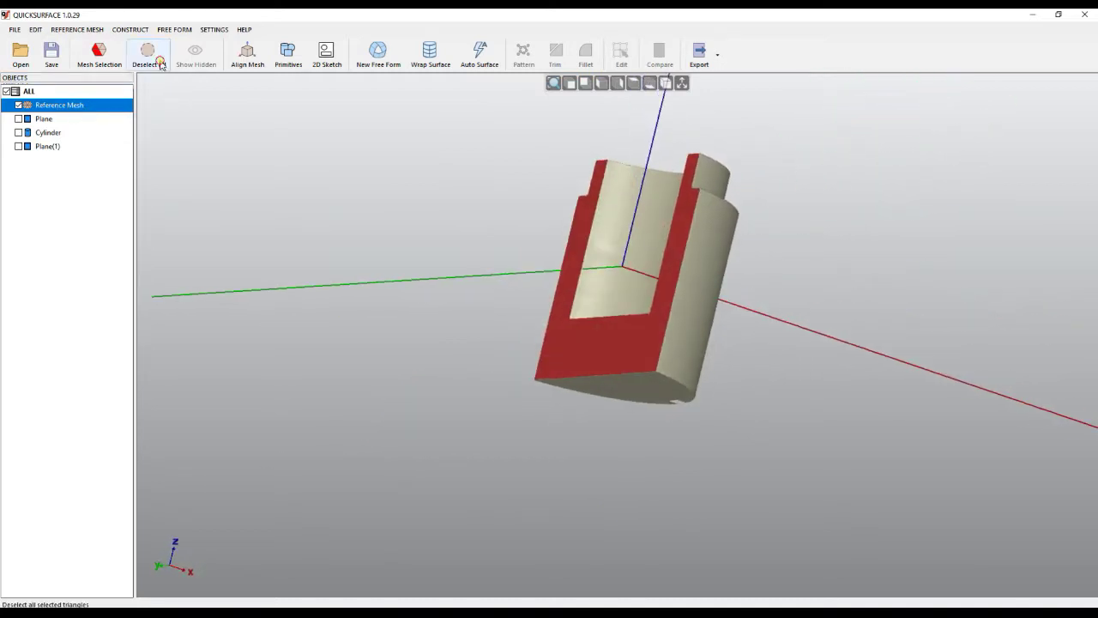
{"action": "left_click", "coordinate": [161, 65]}
{"action": "right_click_drag", "start_coordinate": [634, 314], "coordinate": [390, 284]}
{"action": "scroll", "coordinate": [726, 294], "scroll_direction": "up", "scroll_amount": 3}
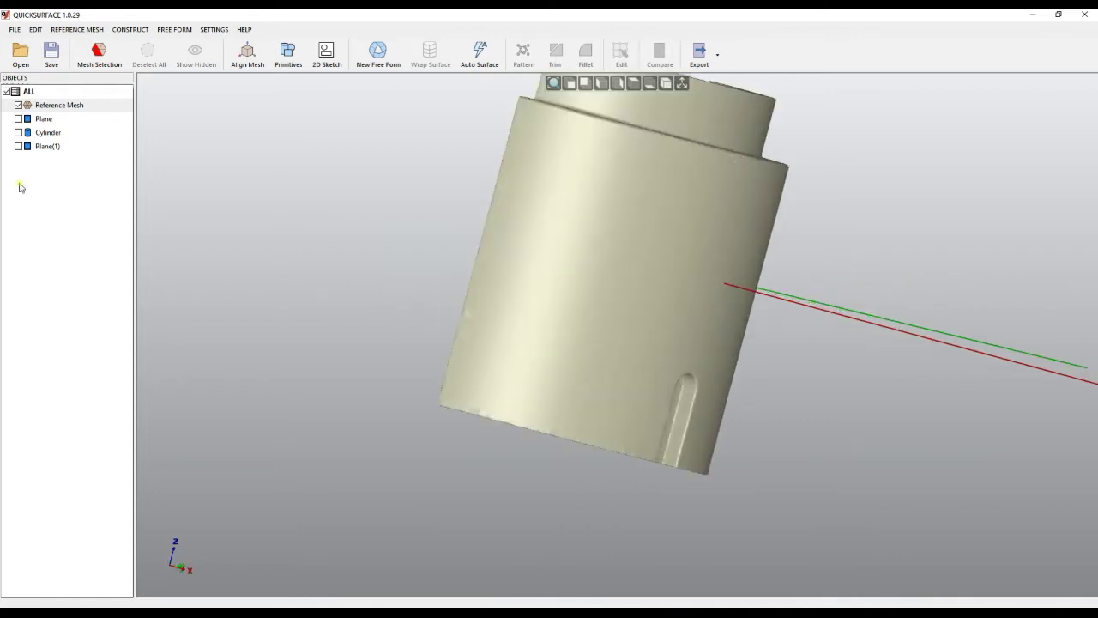
Show the fitted bottom plane and the cylinder together with the mesh, leaving the cut-face plane hidden
{"action": "left_click", "coordinate": [19, 133]}
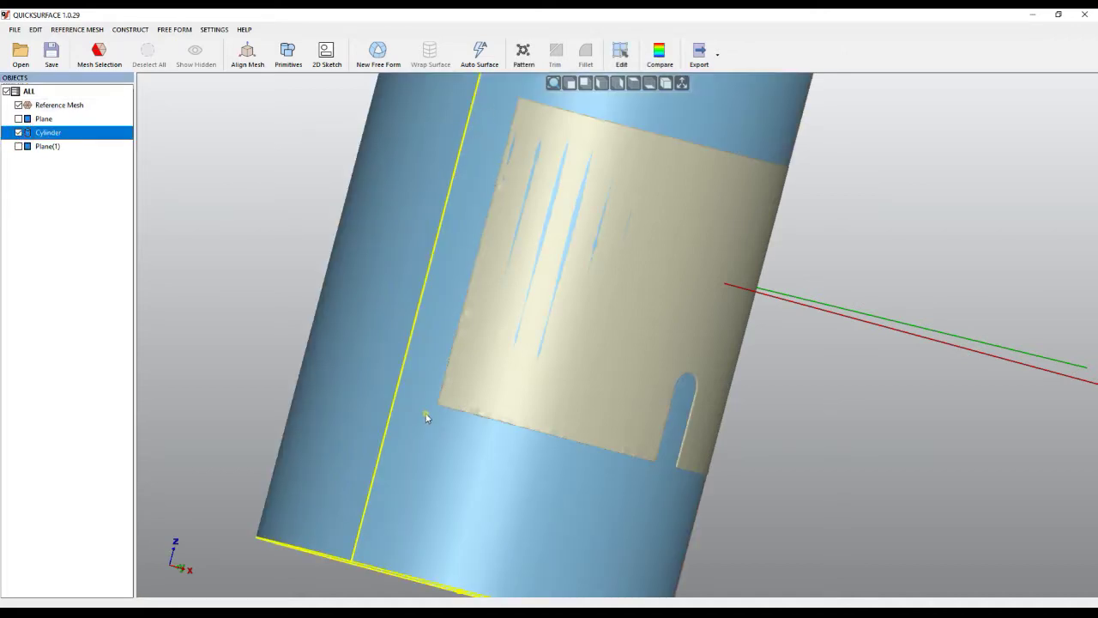
{"action": "left_click", "coordinate": [19, 133]}
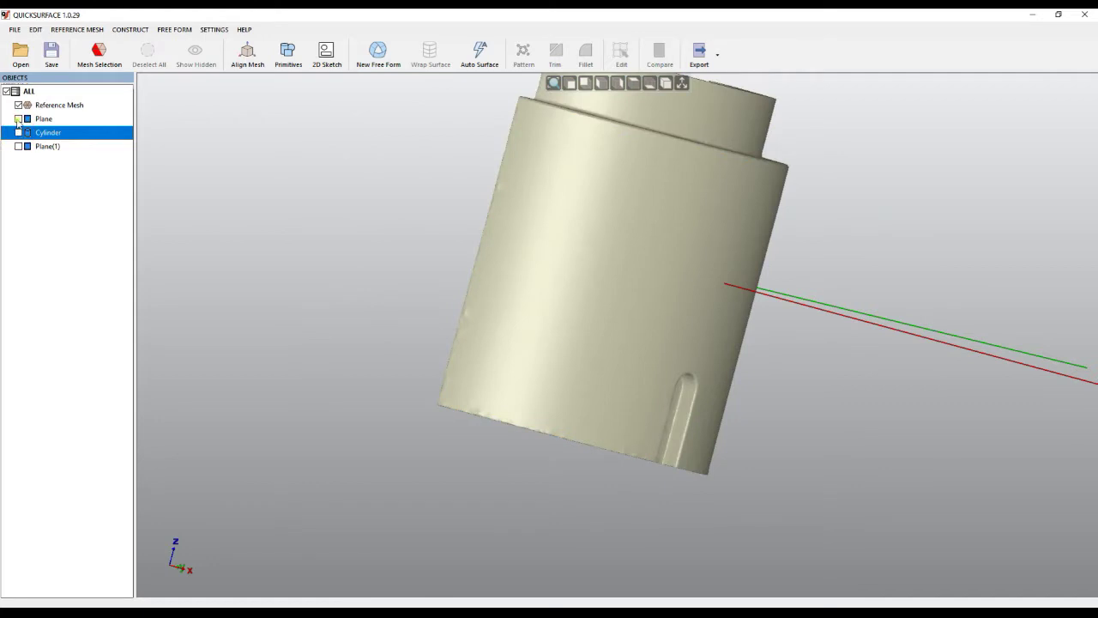
{"action": "left_click", "coordinate": [19, 119]}
{"action": "right_click_drag", "start_coordinate": [551, 457], "coordinate": [620, 434]}
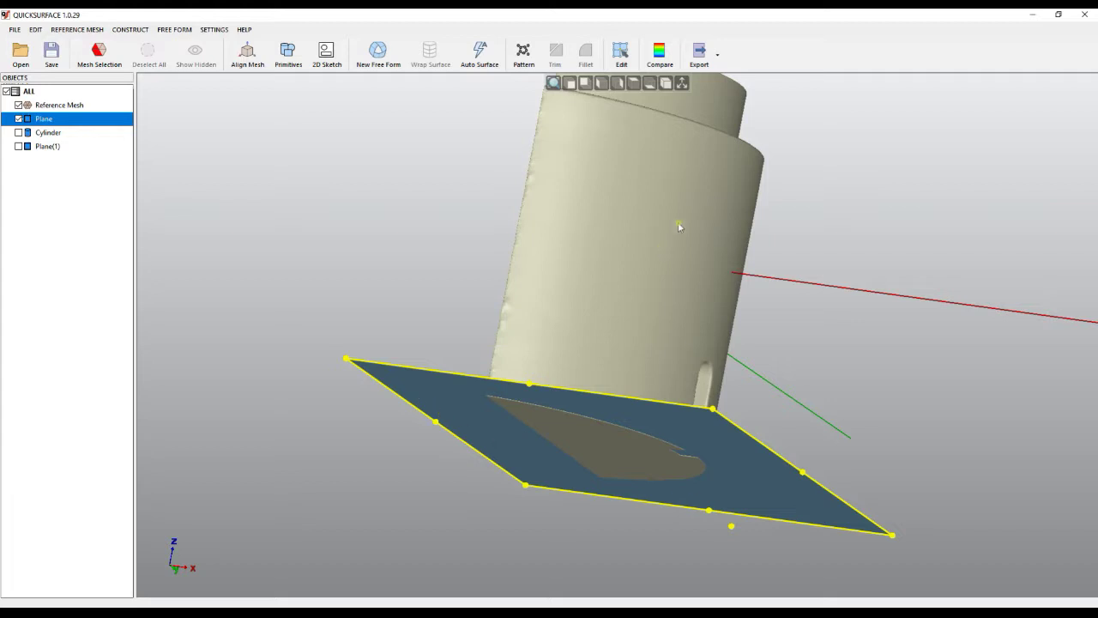
{"action": "left_click", "coordinate": [19, 132]}
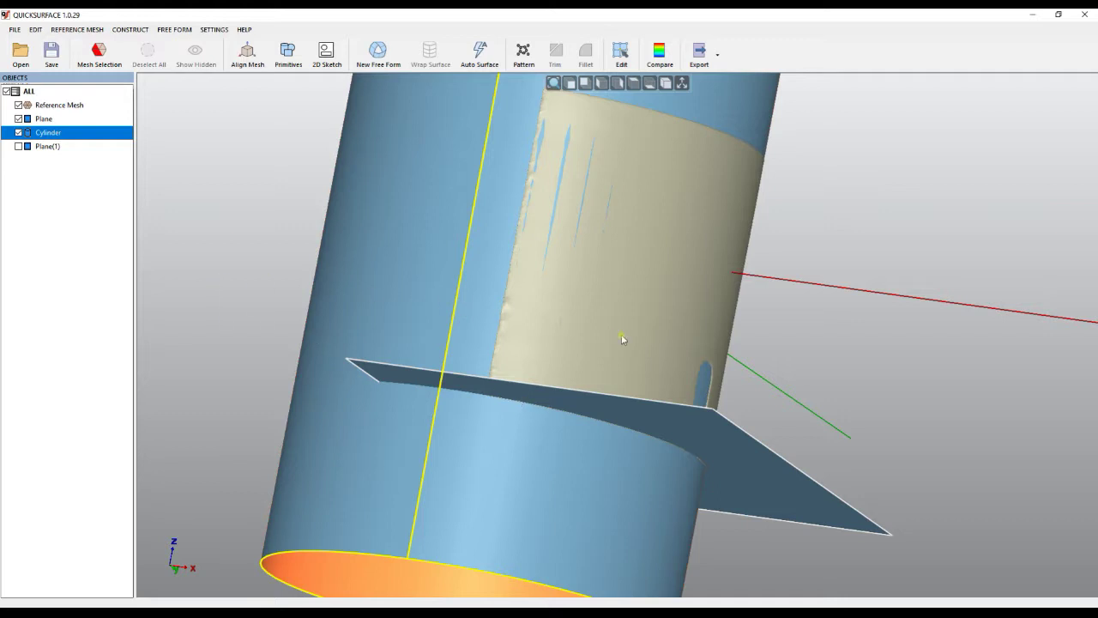
{"action": "scroll", "coordinate": [612, 341], "scroll_direction": "down", "scroll_amount": 3}
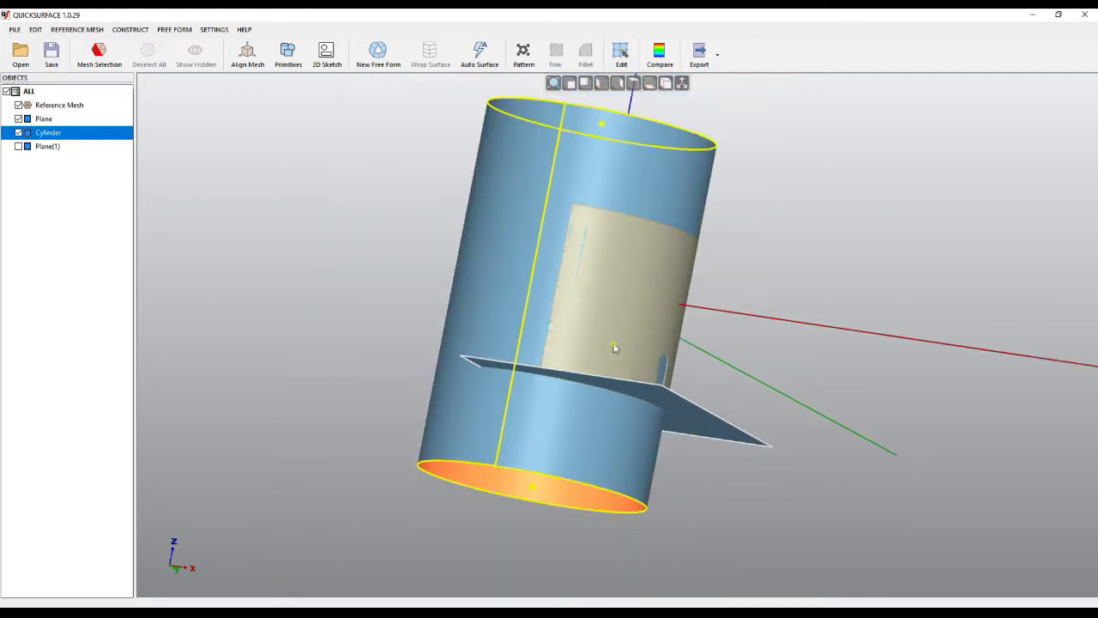
Align the mesh by reference, using the fitted cylinder, so that its axis lies along the Z axis
{"action": "left_click", "coordinate": [240, 61]}
{"action": "right_click_drag", "start_coordinate": [639, 267], "coordinate": [580, 453]}
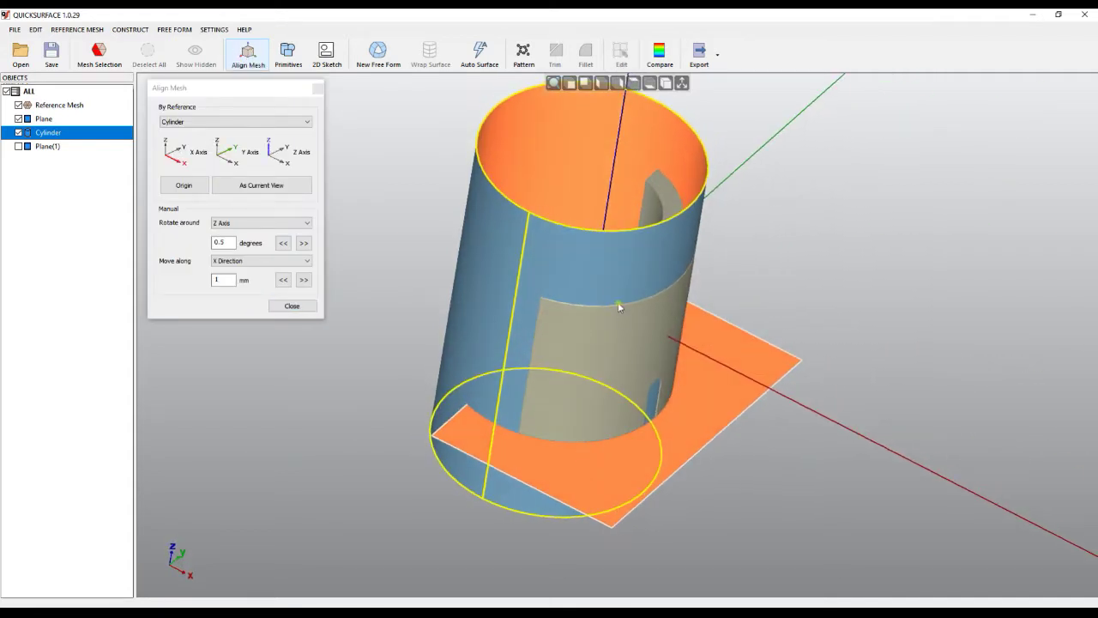
{"action": "left_click", "coordinate": [215, 122]}
{"action": "left_click", "coordinate": [214, 124]}
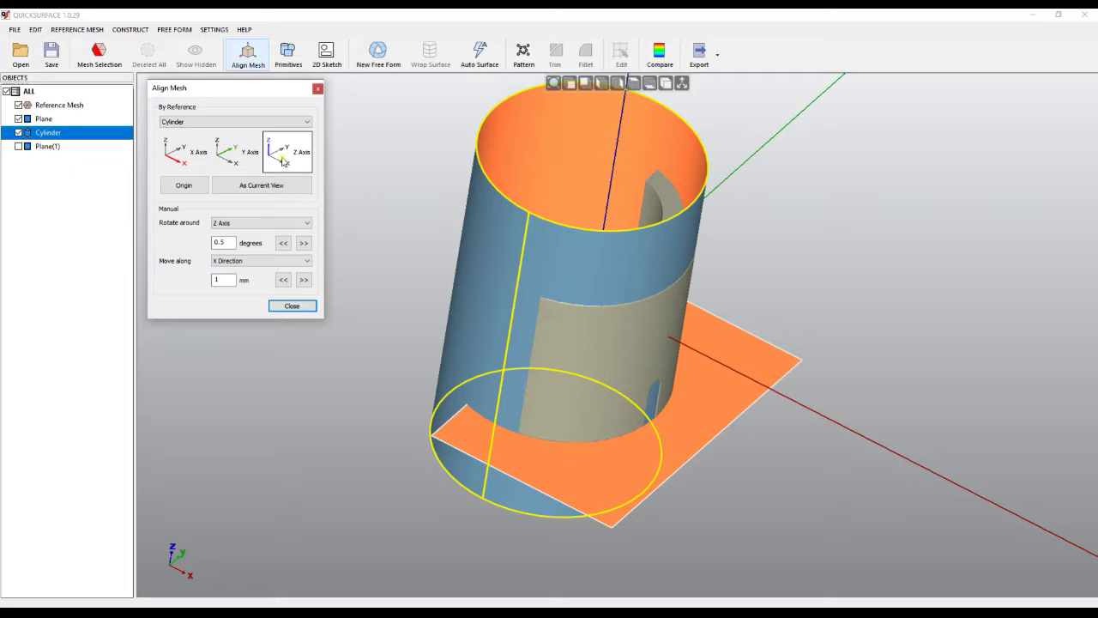
{"action": "left_click", "coordinate": [283, 159]}
{"action": "right_click_drag", "start_coordinate": [635, 218], "coordinate": [613, 448]}
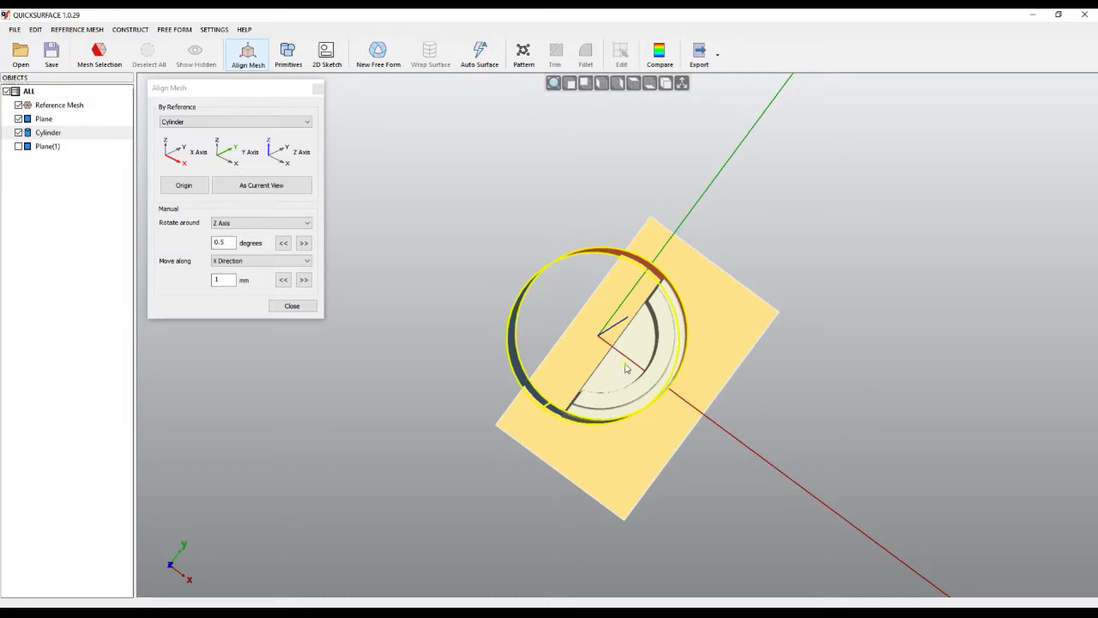
{"action": "scroll", "coordinate": [656, 377], "scroll_direction": "up", "scroll_amount": 5}
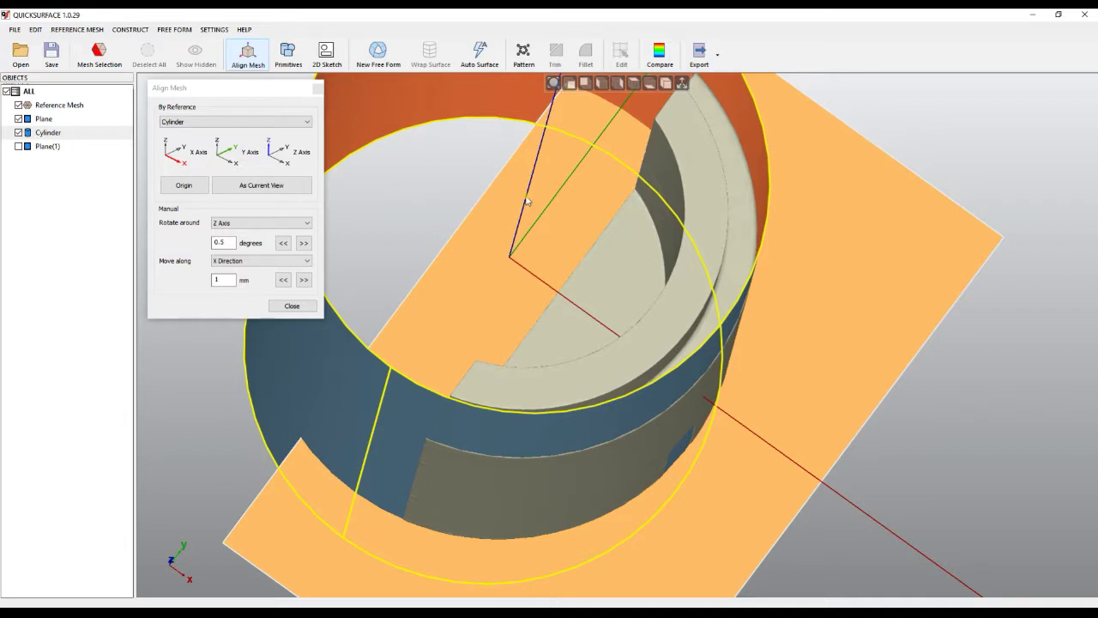
{"action": "scroll", "coordinate": [508, 262], "scroll_direction": "down", "scroll_amount": 3}
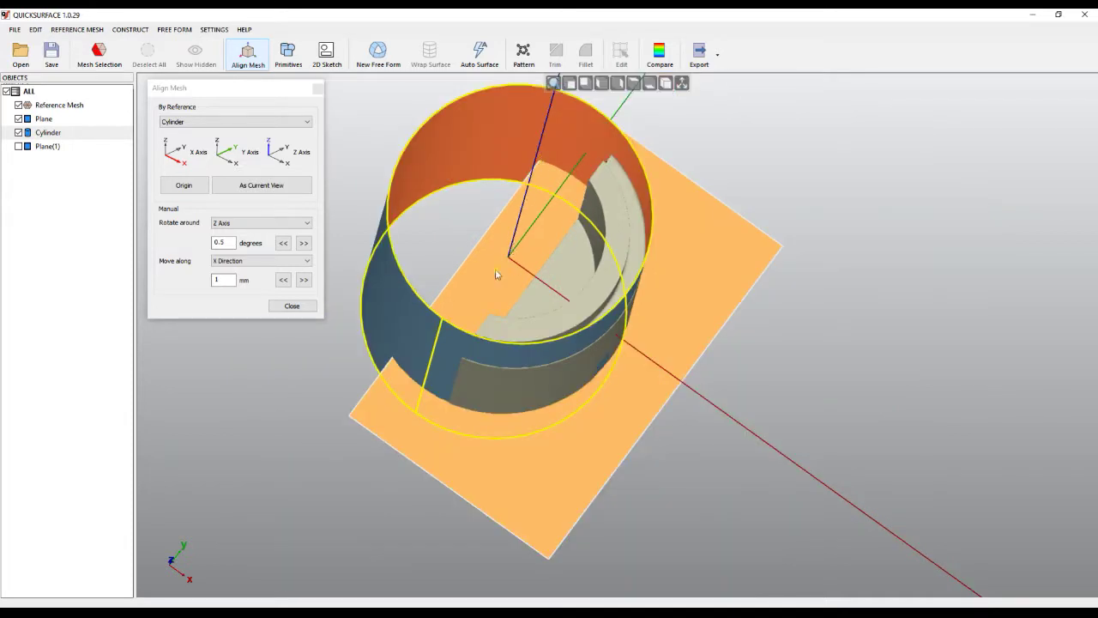
Pick the fitted bottom plane as the reference for the mesh alignment
{"action": "left_click", "coordinate": [496, 275]}
{"action": "scroll", "coordinate": [559, 282], "scroll_direction": "down", "scroll_amount": 3}
{"action": "right_click_drag", "start_coordinate": [539, 284], "coordinate": [586, 213]}
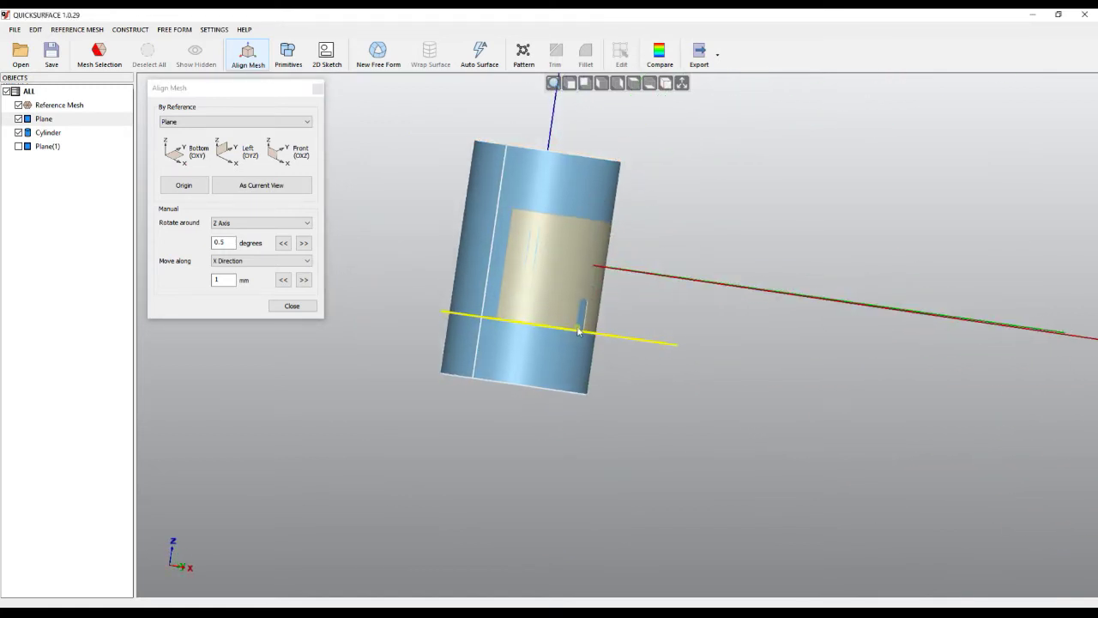
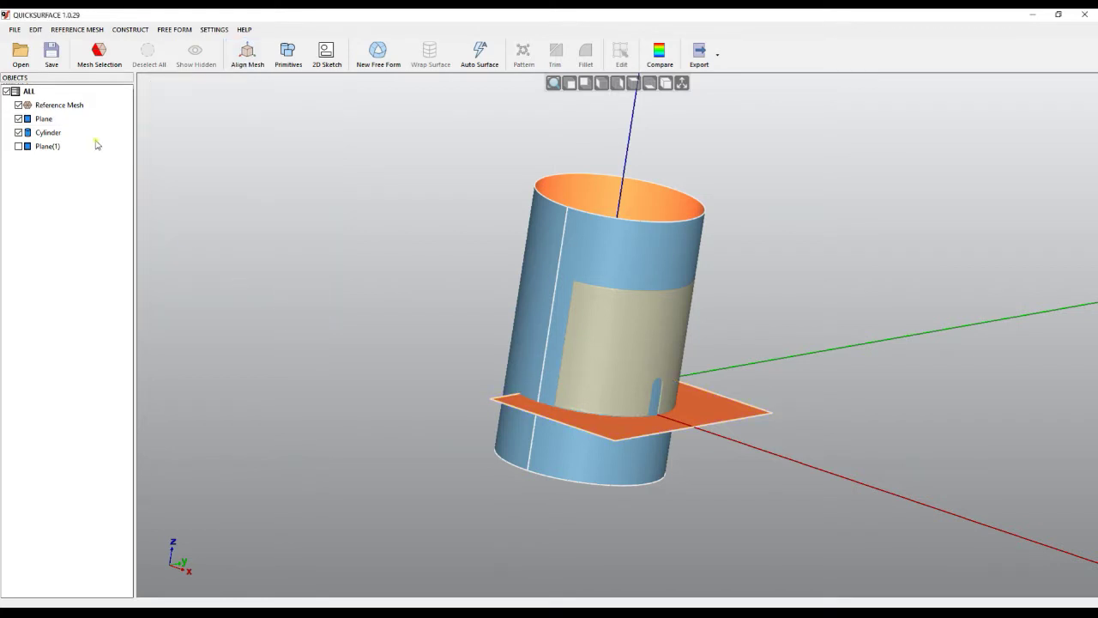
Check the base point and direction values in the fitted cylinder's parameters without changing them
{"action": "right_click", "coordinate": [54, 133]}
{"action": "left_click", "coordinate": [79, 139]}
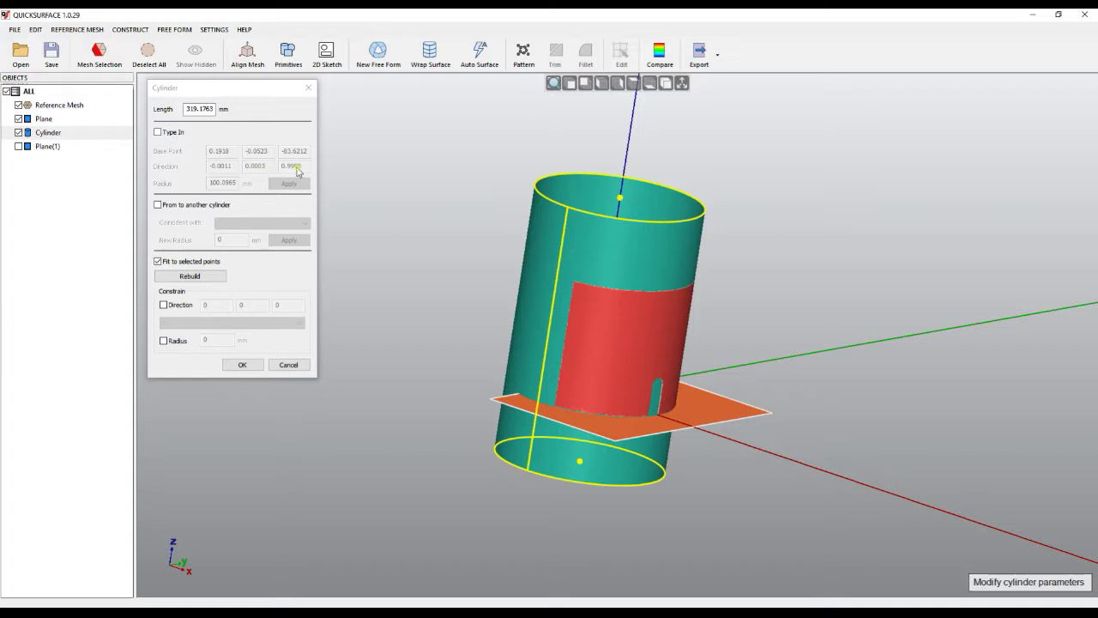
{"action": "left_click", "coordinate": [288, 364]}
Restart the mesh alignment with the cylinder as reference and align it to the Z axis again
{"action": "left_click", "coordinate": [247, 67]}
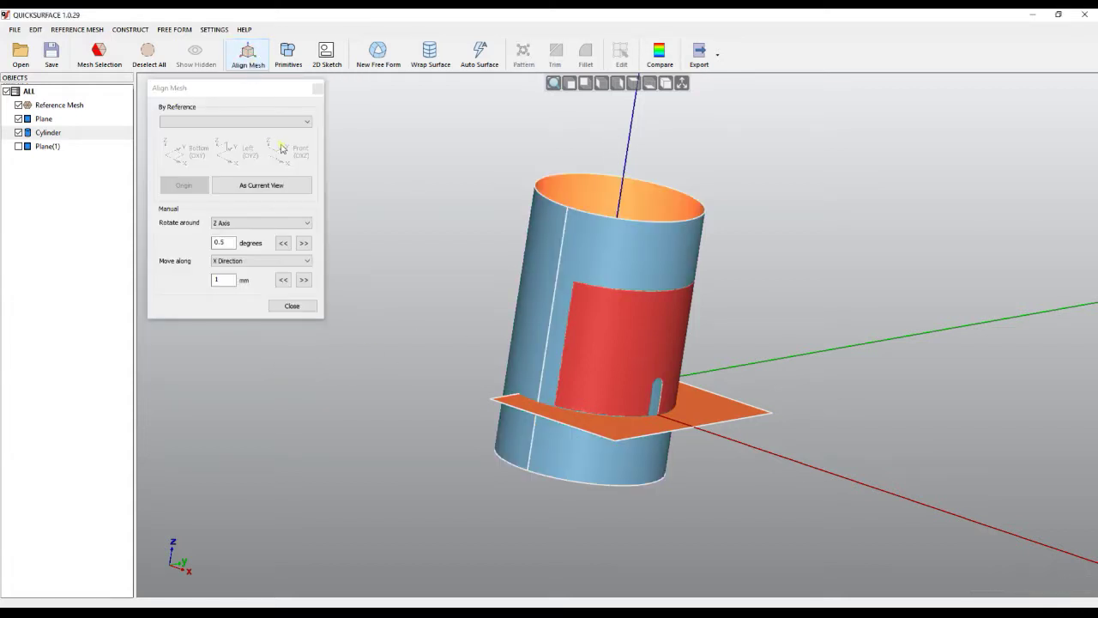
{"action": "left_click", "coordinate": [191, 121]}
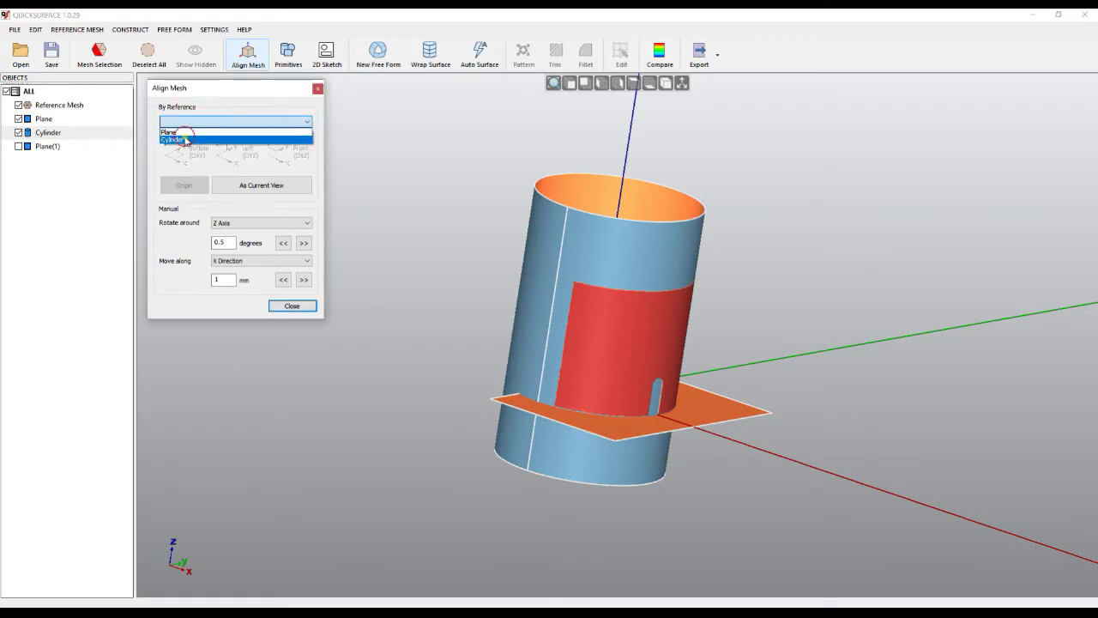
{"action": "left_click", "coordinate": [178, 136]}
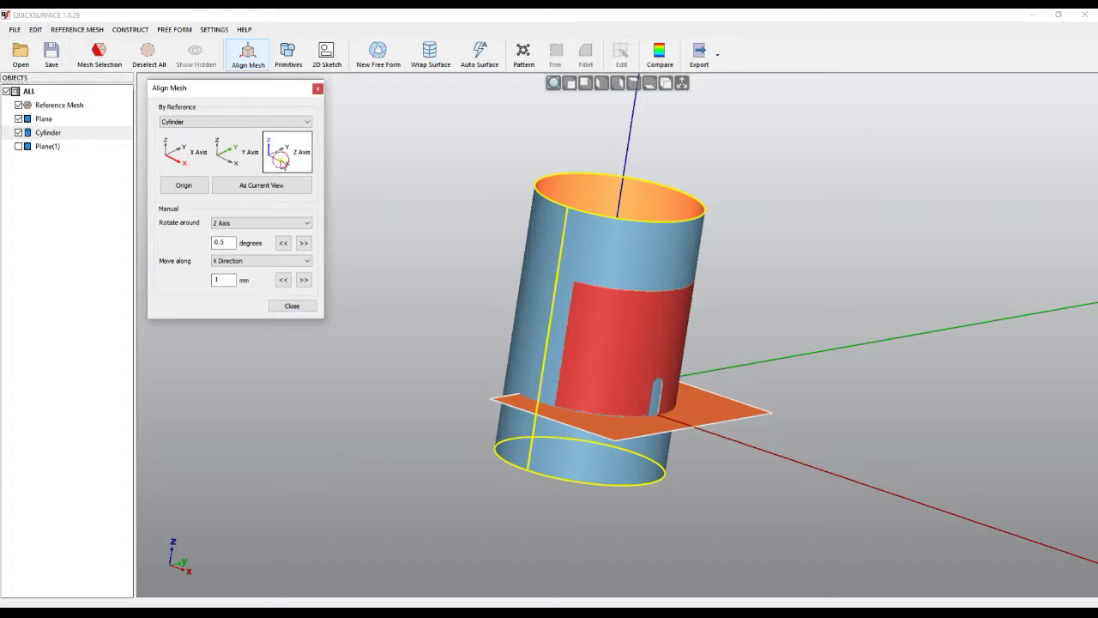
{"action": "left_click", "coordinate": [445, 197]}
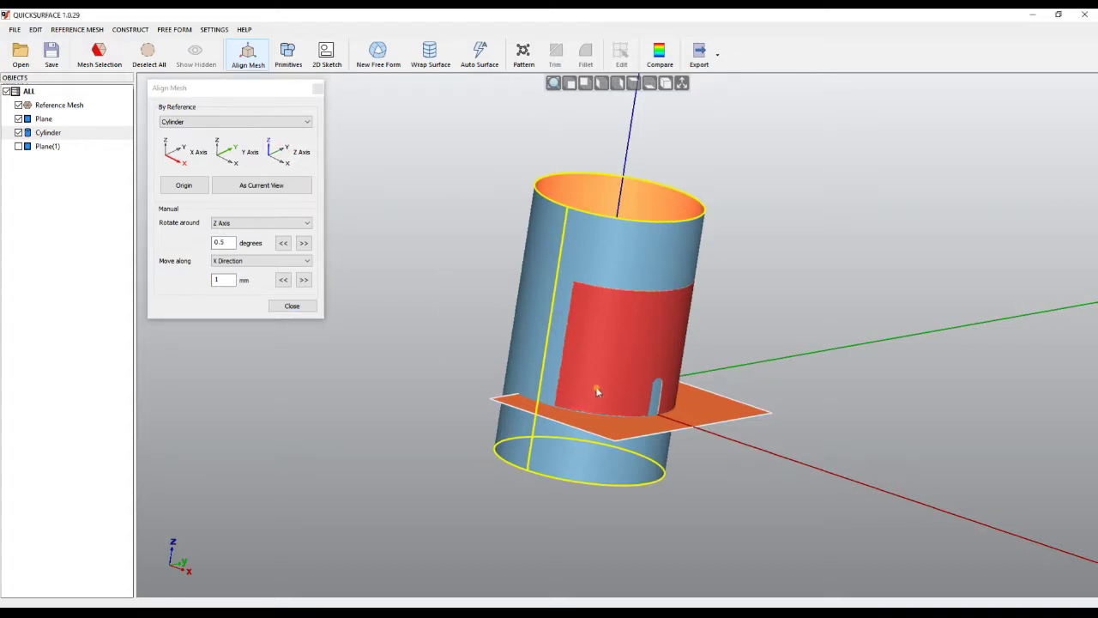
{"action": "left_click", "coordinate": [287, 152]}
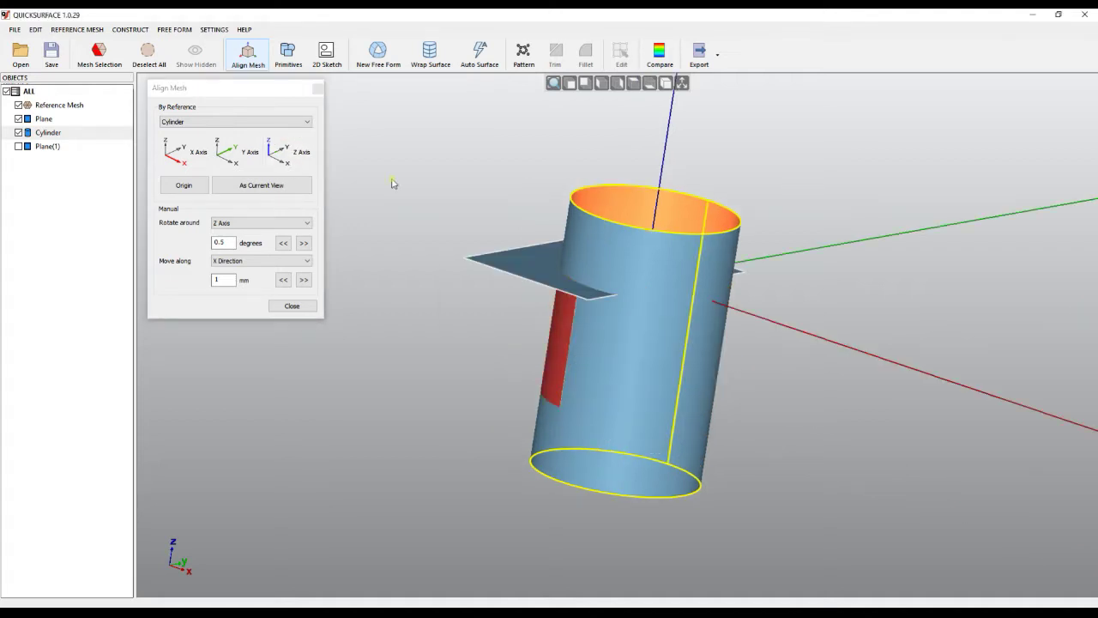
{"action": "right_click_drag", "start_coordinate": [625, 417], "coordinate": [583, 352]}
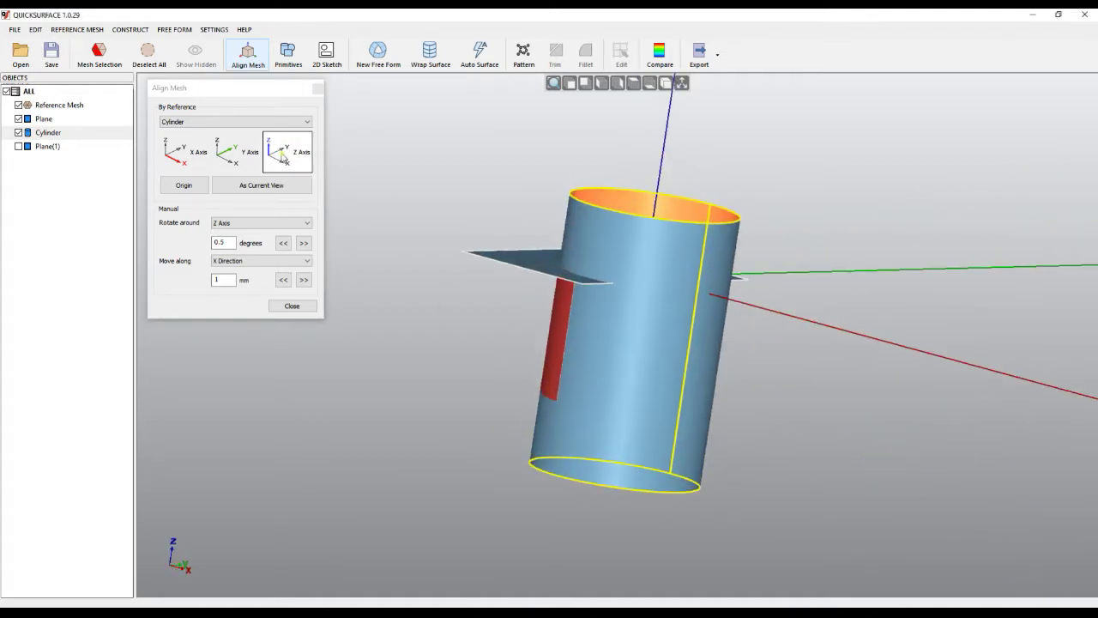
Align the cylinder to the Z axis once more to flip the mesh over, and clear the selected mesh triangles
{"action": "left_click", "coordinate": [288, 152]}
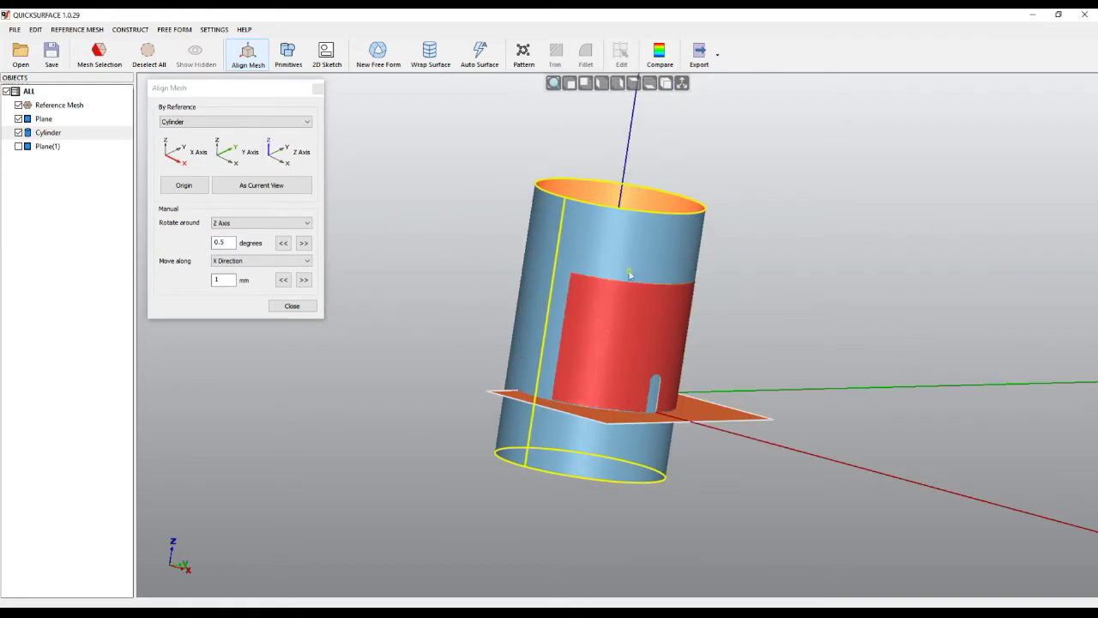
{"action": "left_click", "coordinate": [764, 279]}
{"action": "left_click", "coordinate": [151, 58]}
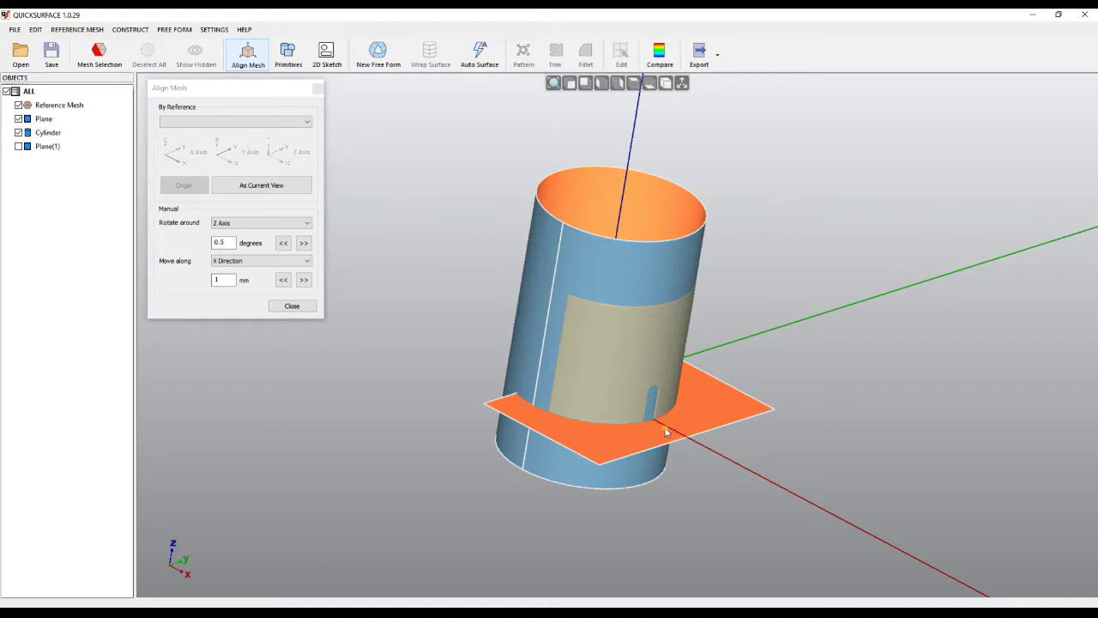
Align the mesh to Bottom (OXY) with Plane as the reference, flipping it until it stands upright, and finish the alignment
{"action": "left_click", "coordinate": [211, 123]}
{"action": "left_click", "coordinate": [185, 132]}
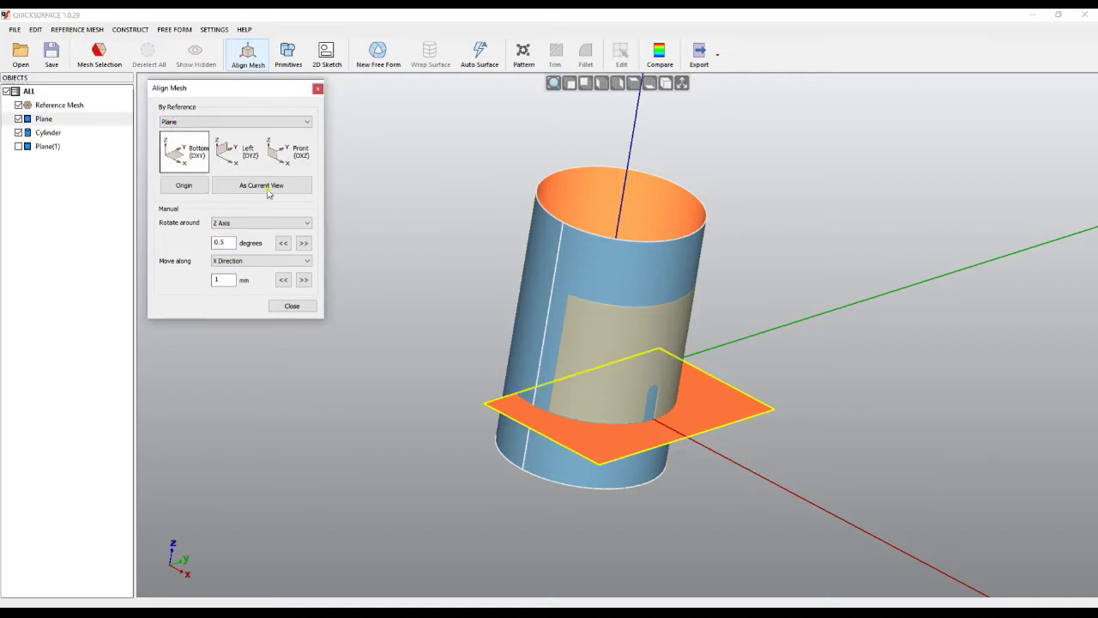
{"action": "left_click", "coordinate": [183, 160]}
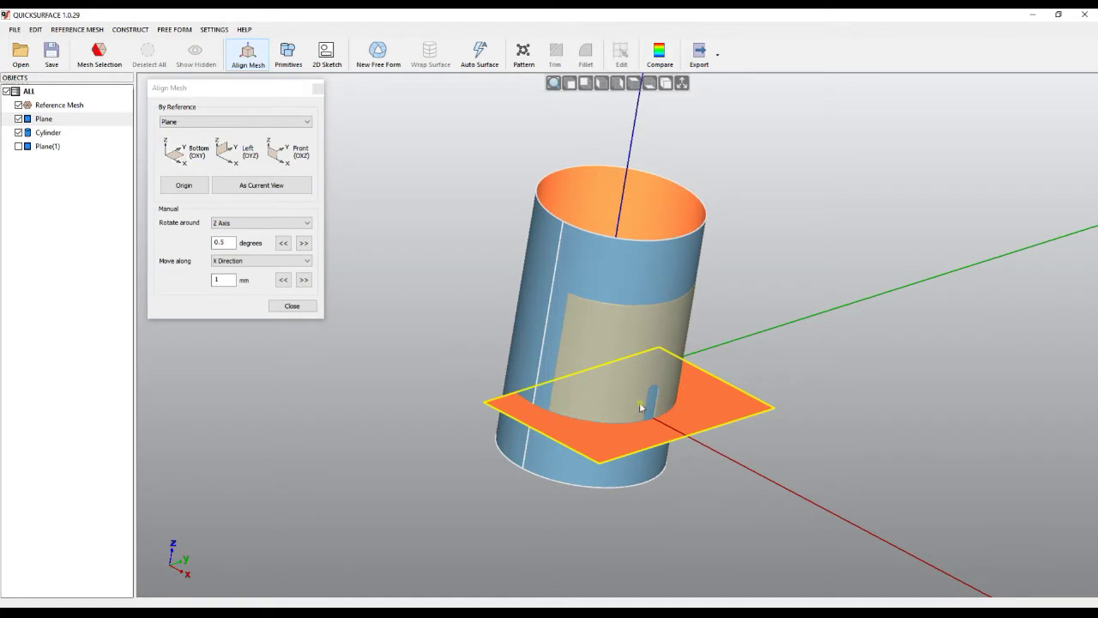
{"action": "left_click", "coordinate": [186, 159]}
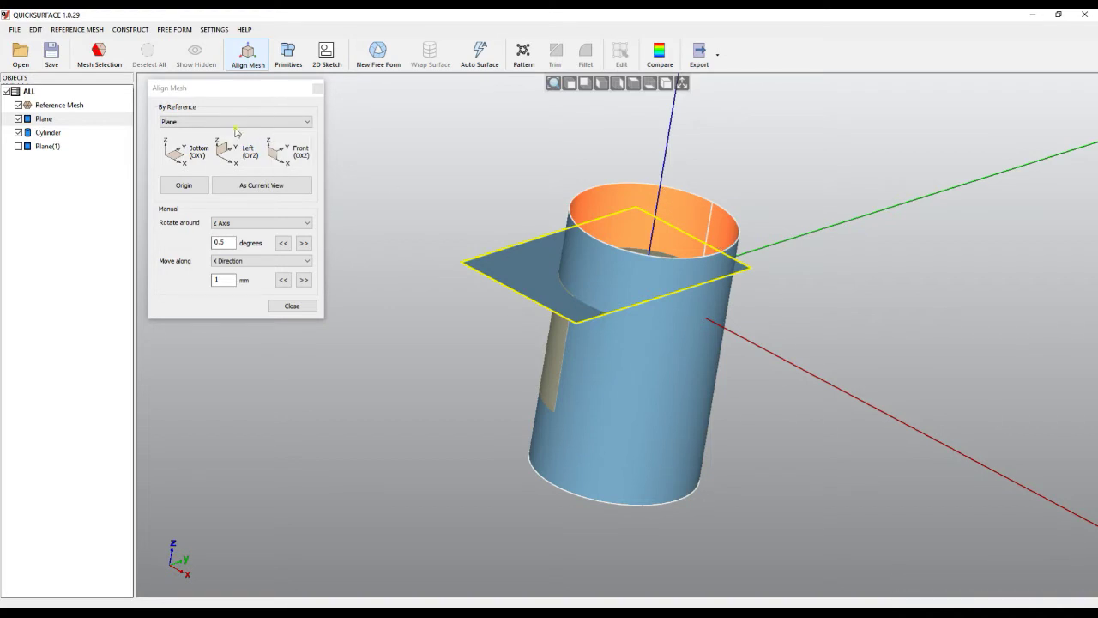
{"action": "left_click", "coordinate": [183, 157]}
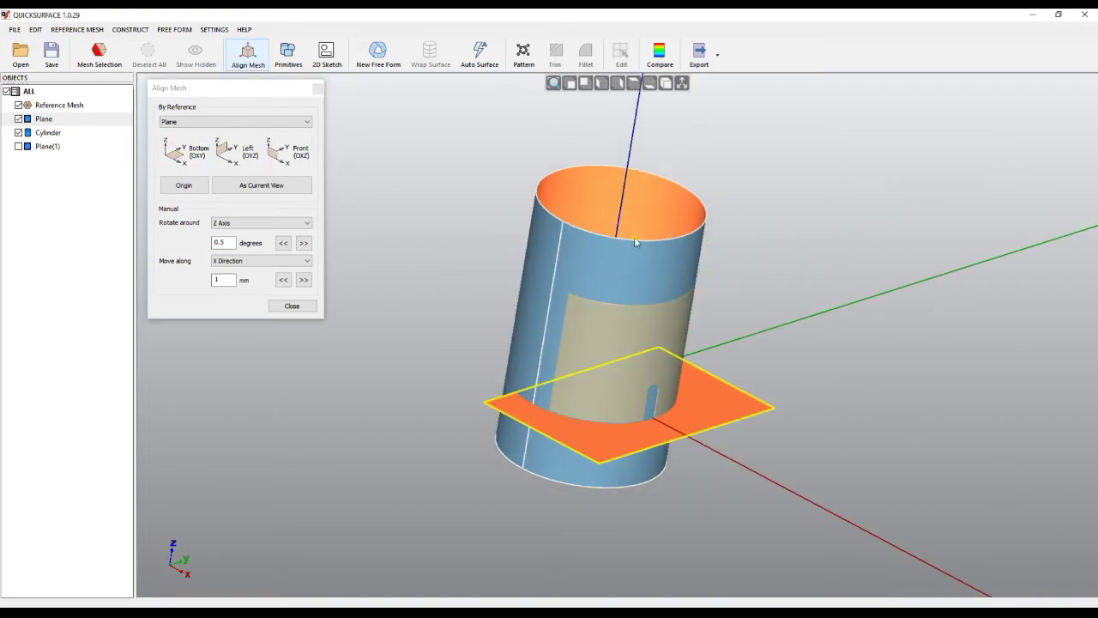
{"action": "right_click_drag", "start_coordinate": [636, 242], "coordinate": [635, 249]}
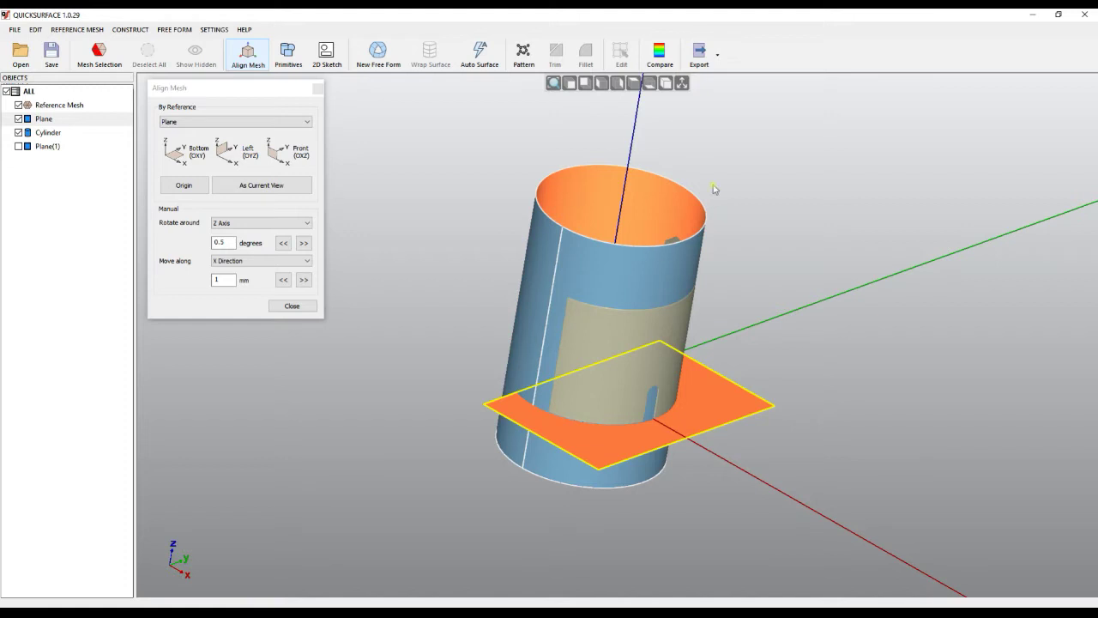
{"action": "left_click", "coordinate": [633, 83]}
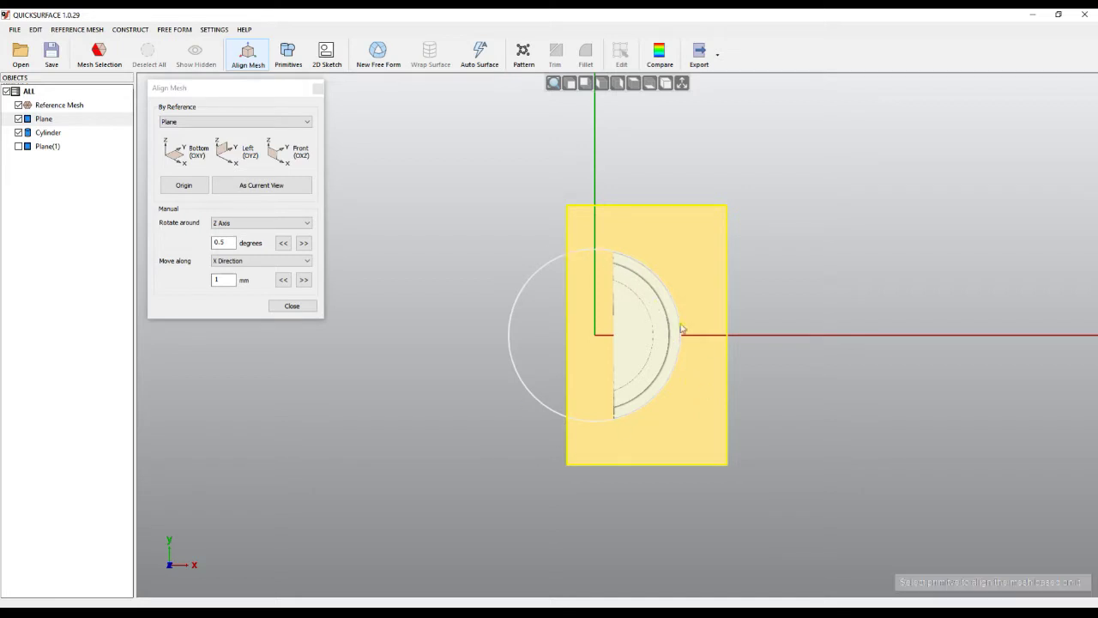
{"action": "left_click", "coordinate": [296, 306]}
Edit the fitted cylinder and constrain its direction to be Perpendicular to Plane
{"action": "right_click", "coordinate": [53, 138]}
{"action": "left_click", "coordinate": [74, 141]}
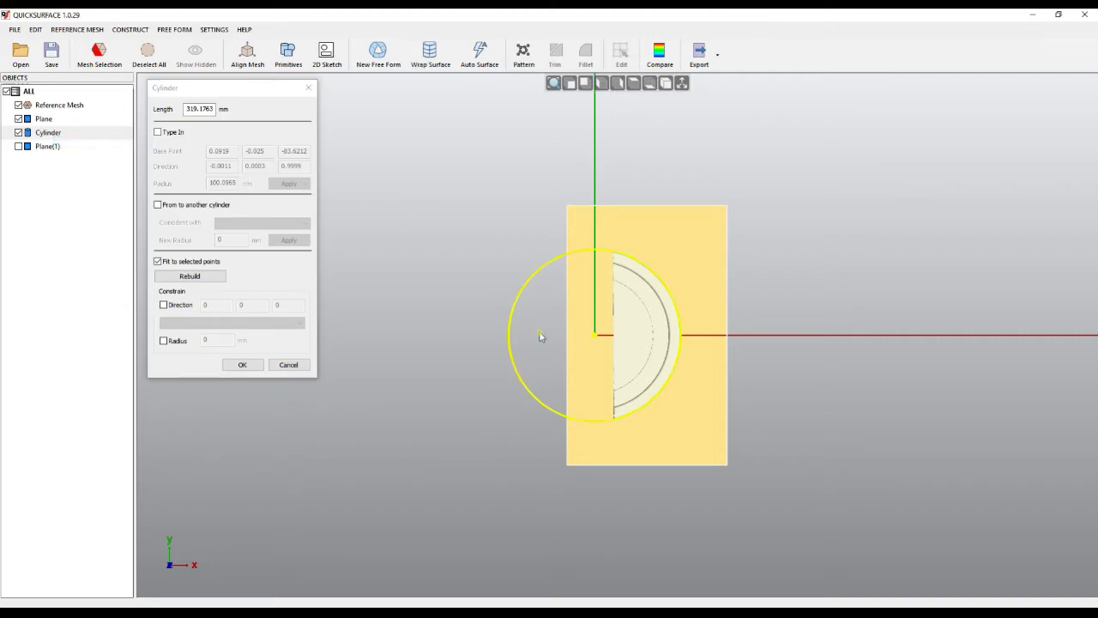
{"action": "left_click", "coordinate": [163, 305]}
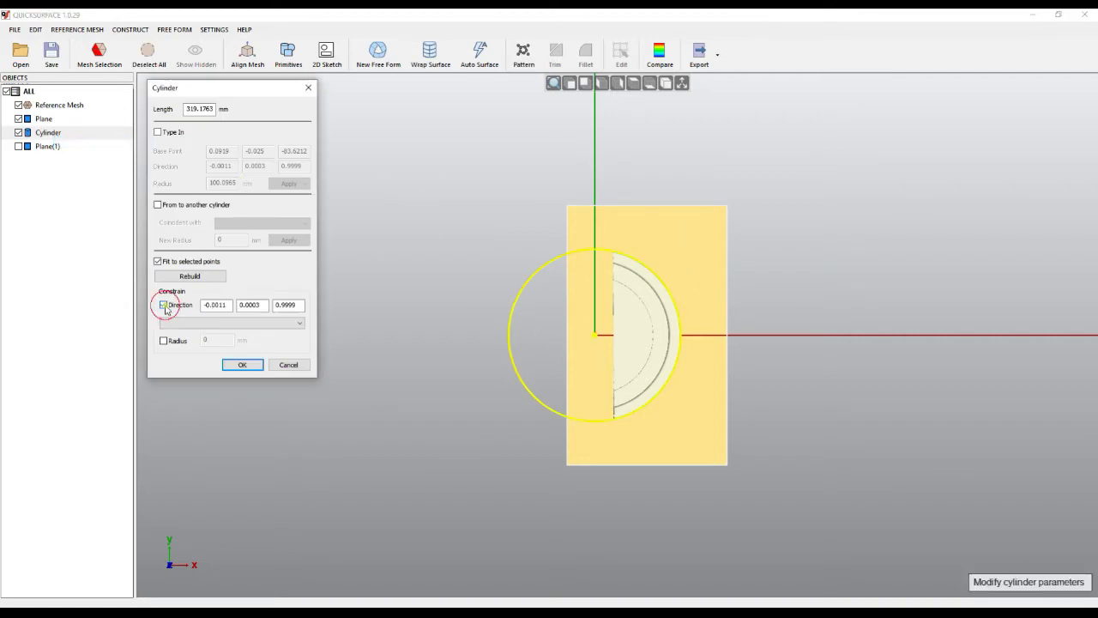
{"action": "left_click", "coordinate": [244, 323]}
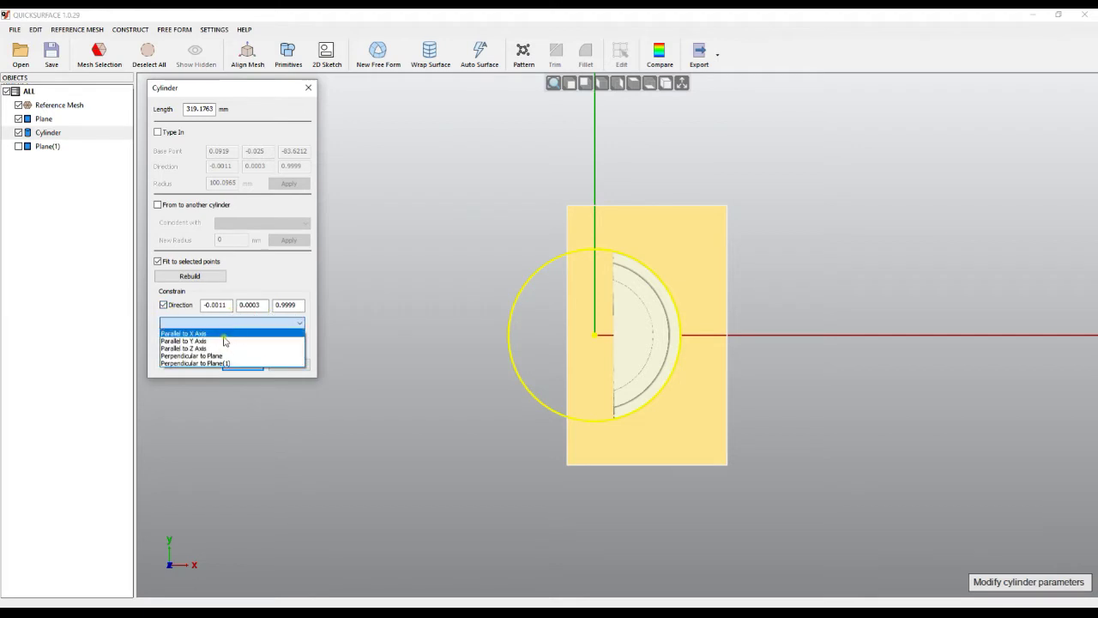
{"action": "left_click", "coordinate": [278, 354]}
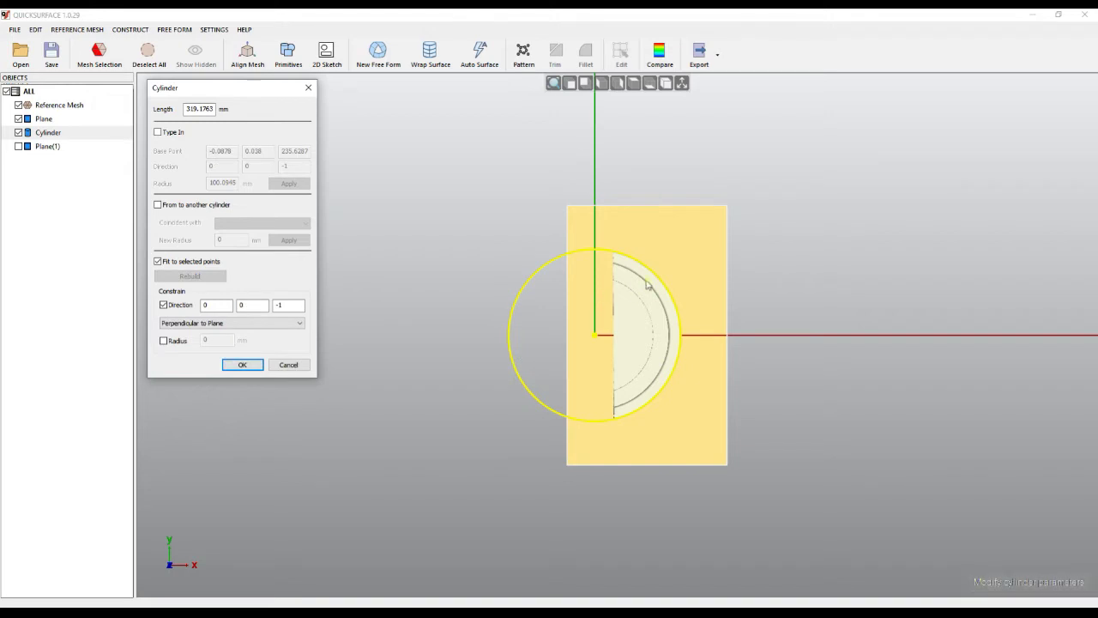
{"action": "left_click", "coordinate": [242, 364]}
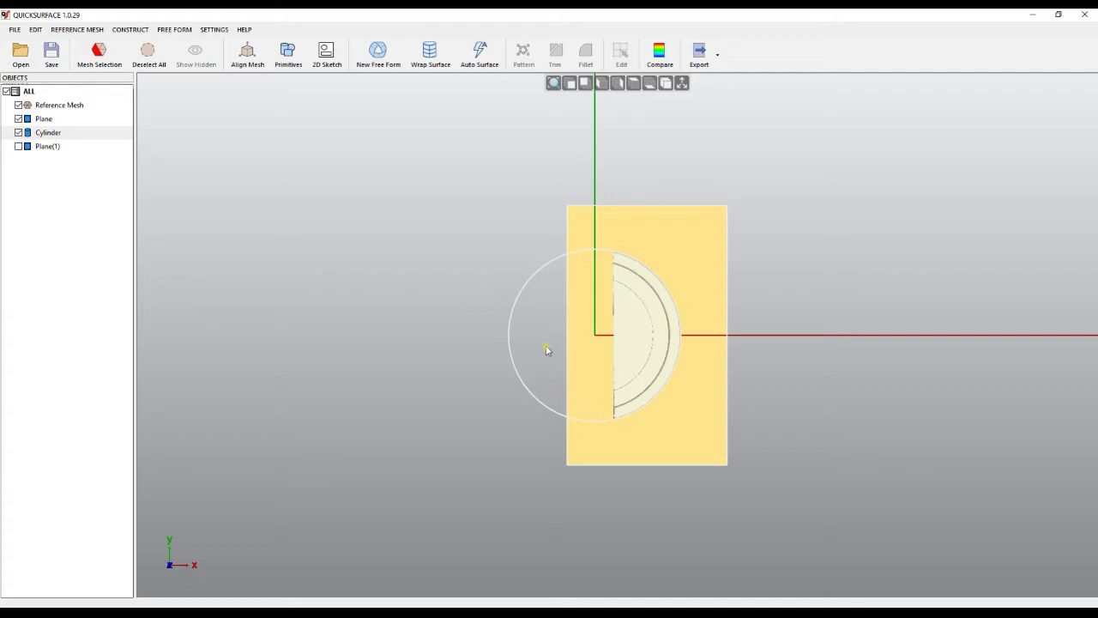
Align the mesh to the Z axis using the constrained cylinder, flip it upright again, and check it from above
{"action": "right_click_drag", "start_coordinate": [595, 343], "coordinate": [564, 340]}
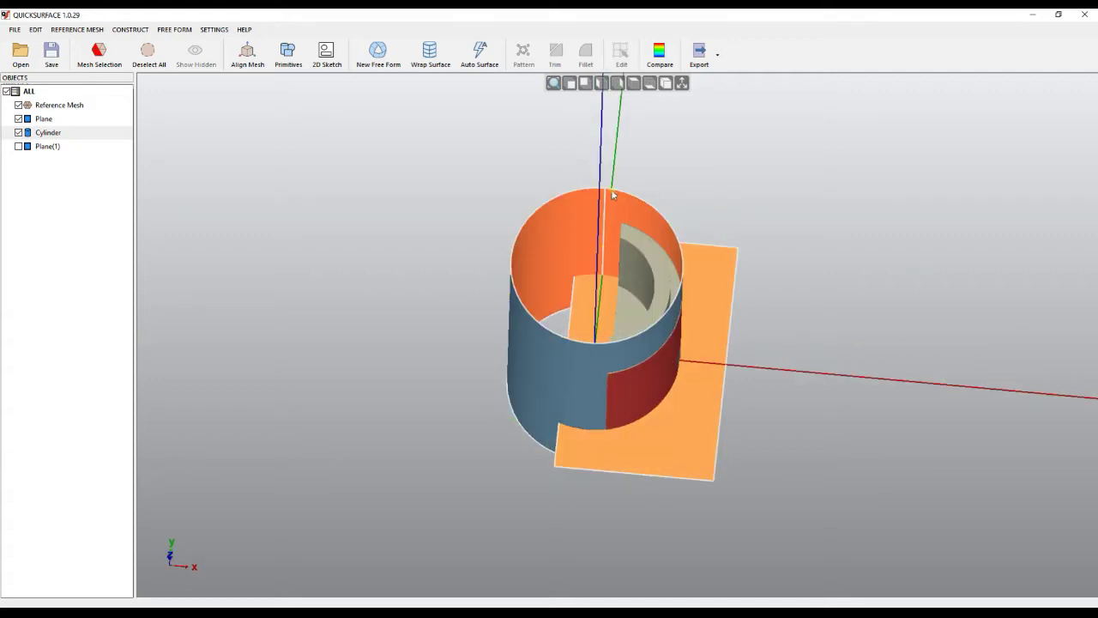
{"action": "left_click", "coordinate": [247, 53]}
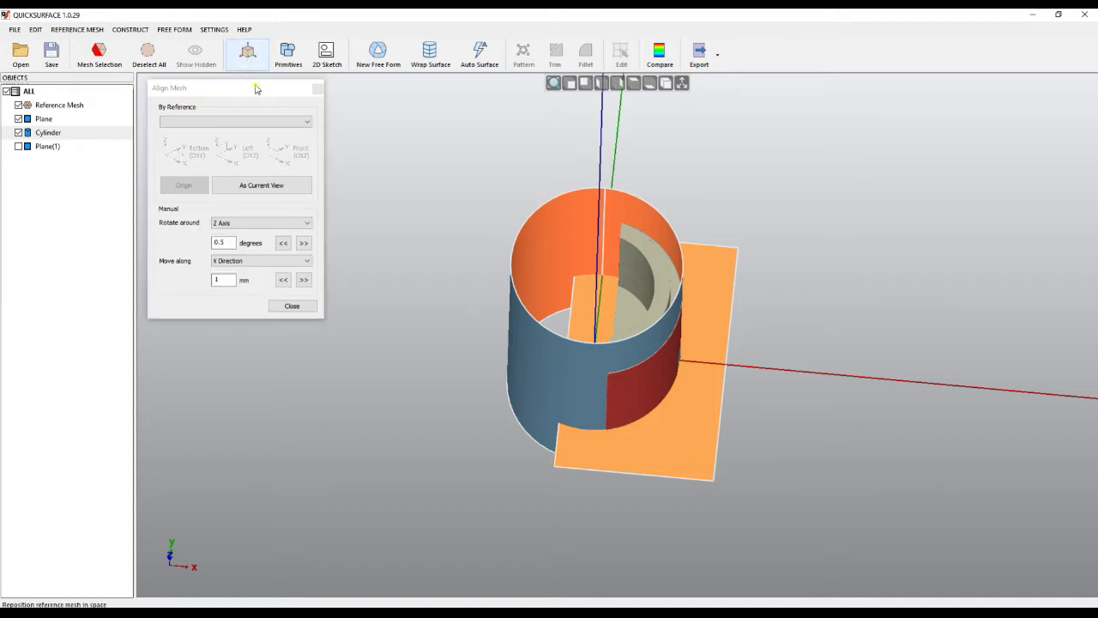
{"action": "left_click", "coordinate": [210, 122]}
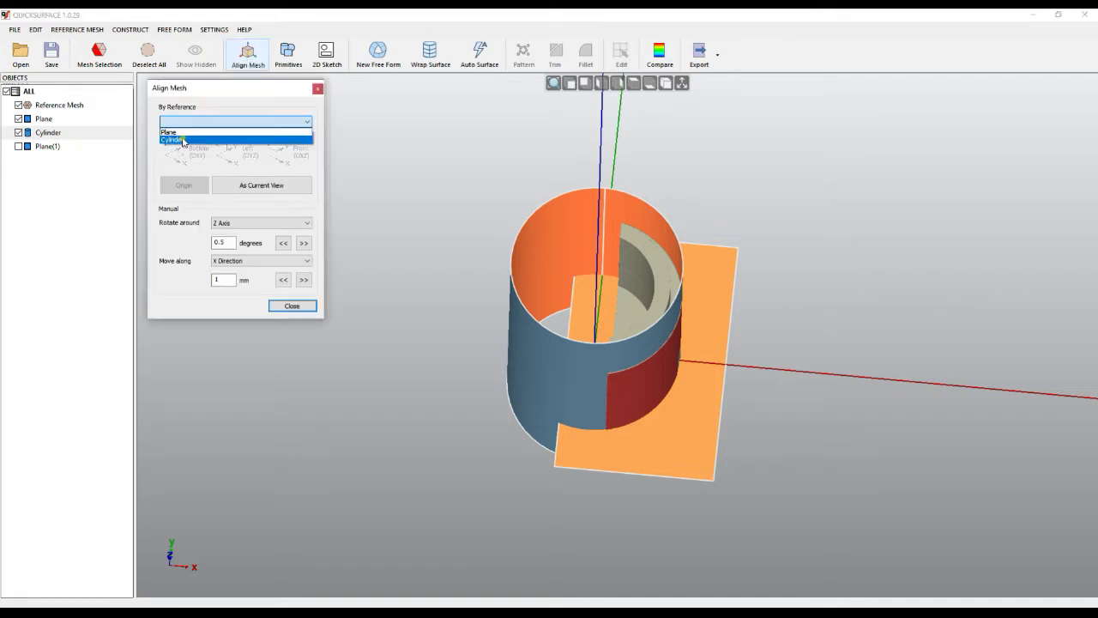
{"action": "left_click", "coordinate": [183, 140]}
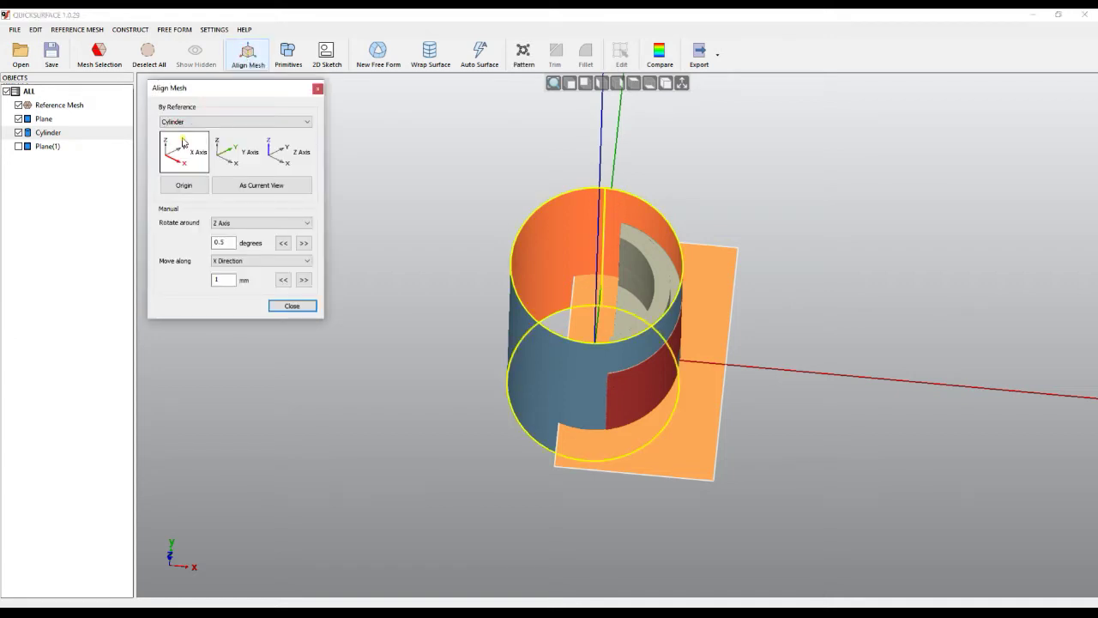
{"action": "left_click", "coordinate": [290, 159]}
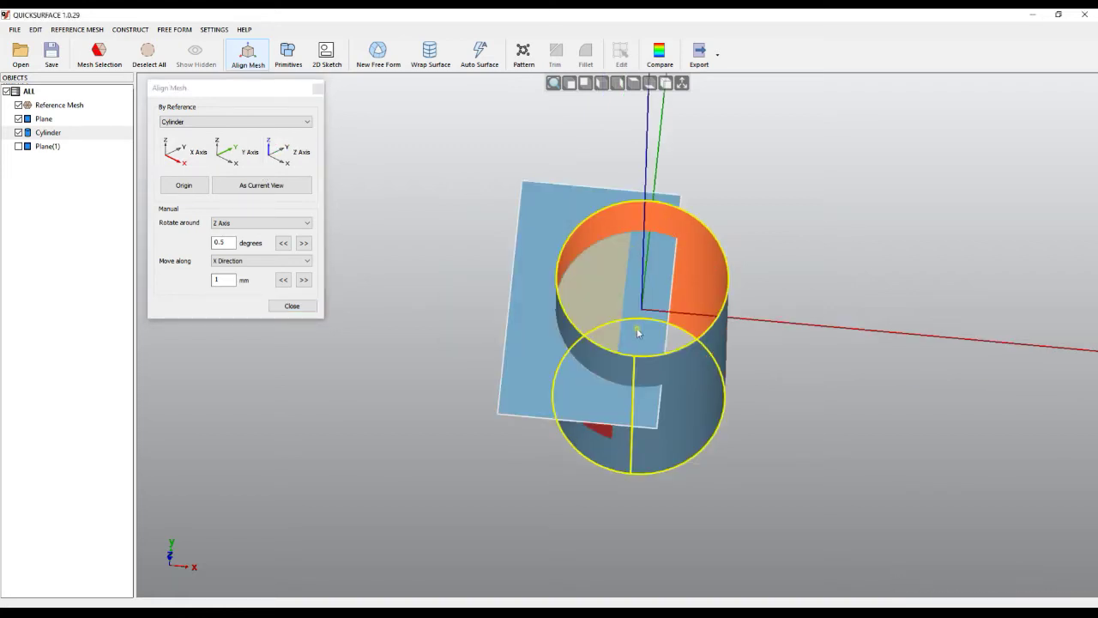
{"action": "left_click", "coordinate": [288, 152]}
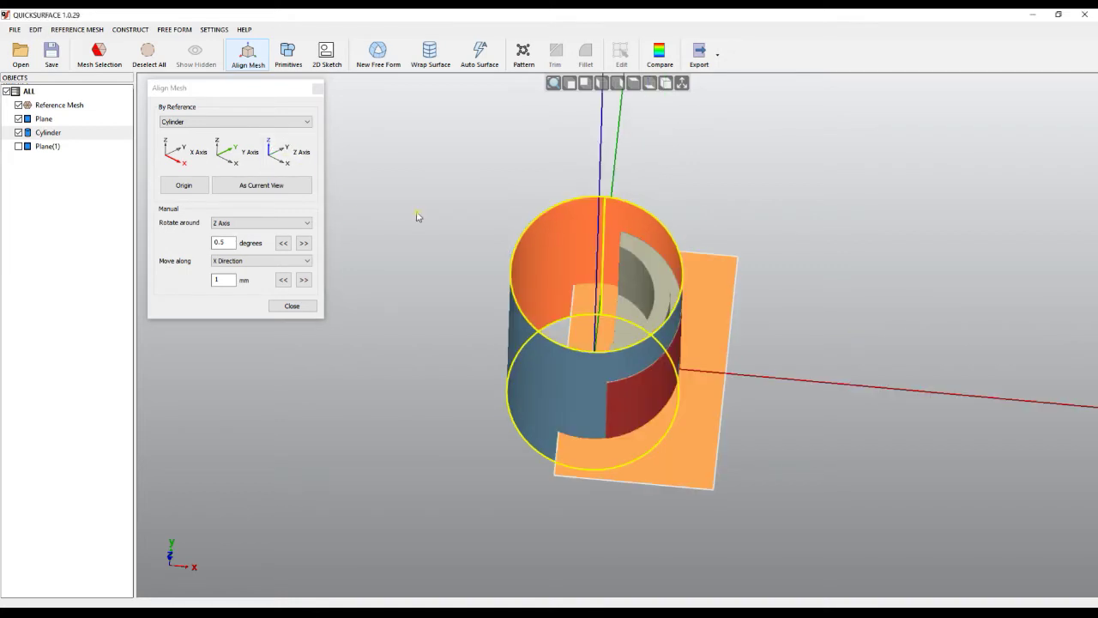
{"action": "left_click", "coordinate": [291, 305]}
{"action": "right_click_drag", "start_coordinate": [549, 262], "coordinate": [550, 320]}
{"action": "key", "text": "1"}
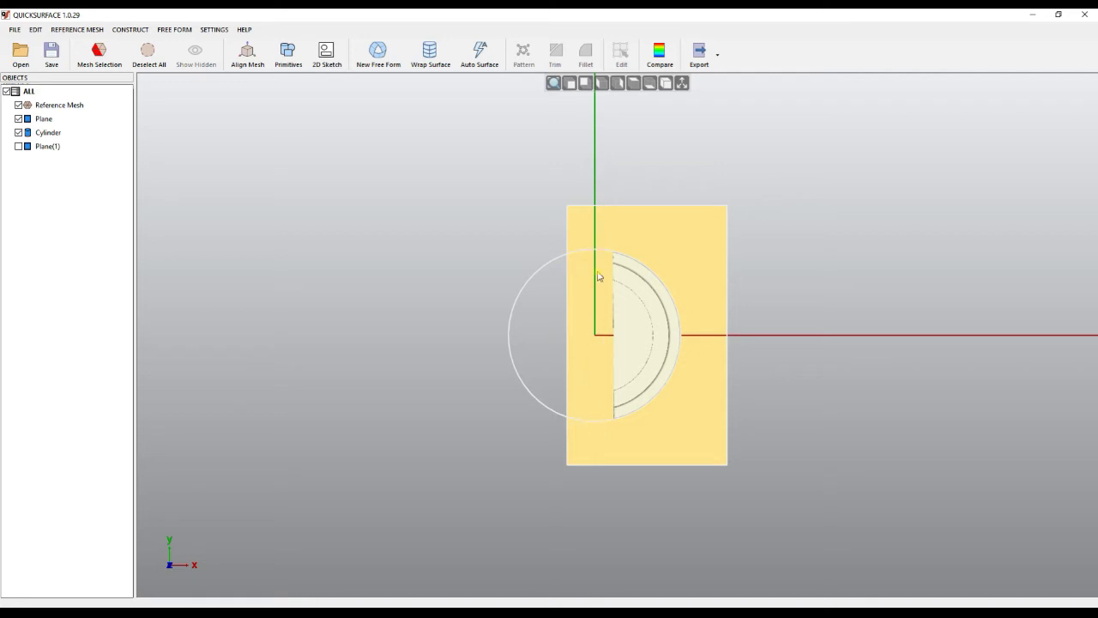
Show Plane(1) and constrain its fitted normal to be Perpendicular to Bottom (OXY)
{"action": "left_click", "coordinate": [24, 147]}
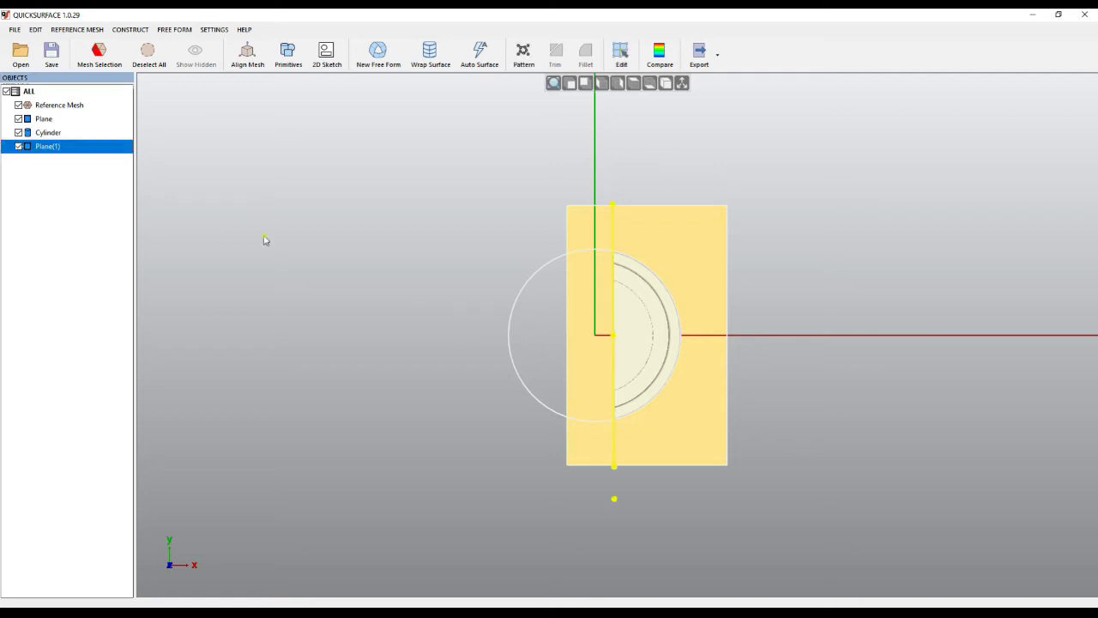
{"action": "mouse_move", "coordinate": [677, 403]}
{"action": "right_mouse_down"}
{"action": "mouse_move", "coordinate": [765, 317]}
{"action": "mouse_move", "coordinate": [591, 291]}
{"action": "right_mouse_up"}
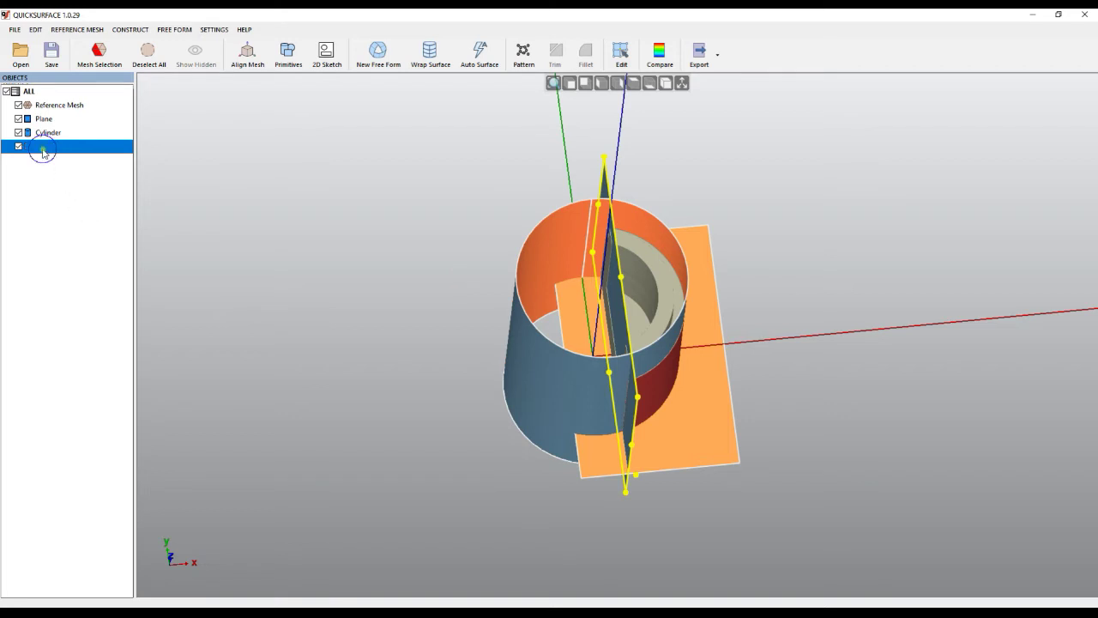
{"action": "right_click", "coordinate": [43, 148]}
{"action": "left_click", "coordinate": [68, 157]}
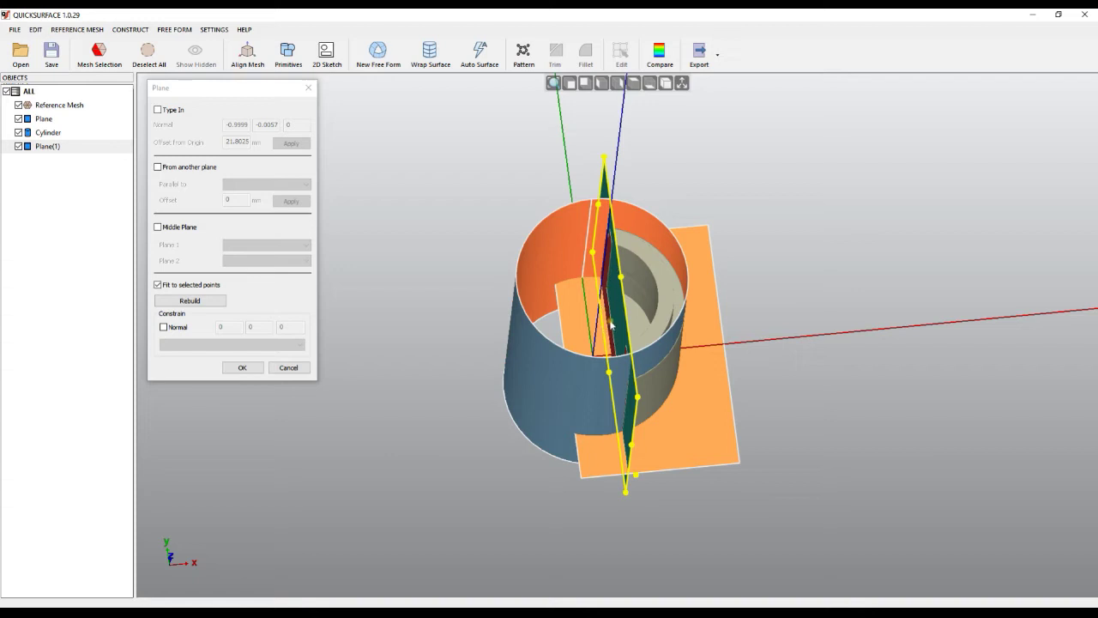
{"action": "left_click", "coordinate": [163, 327]}
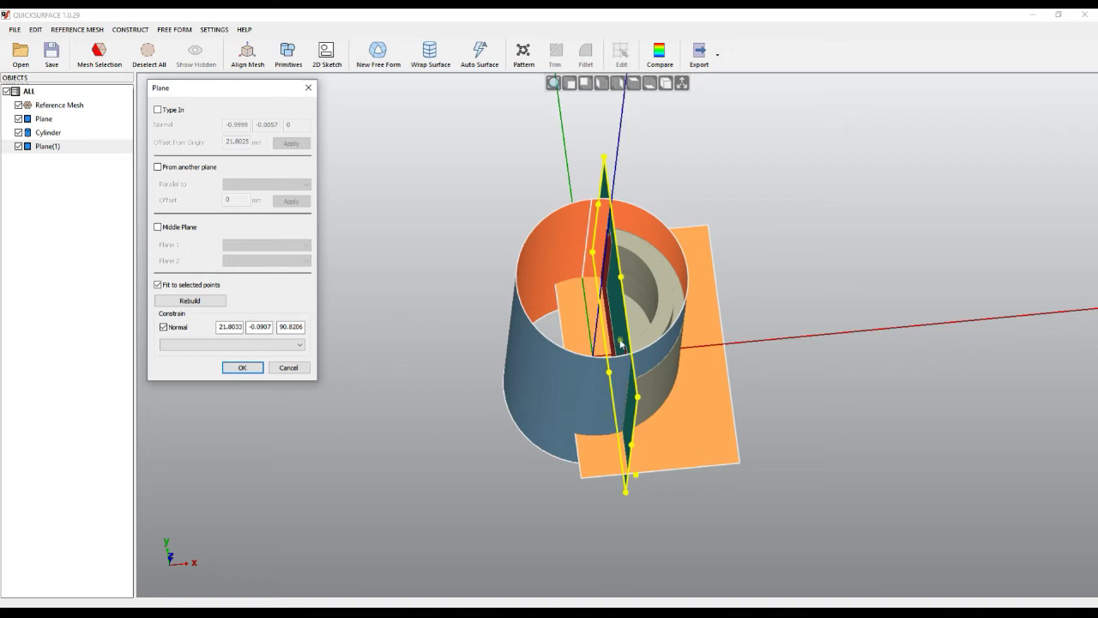
{"action": "left_click", "coordinate": [248, 345]}
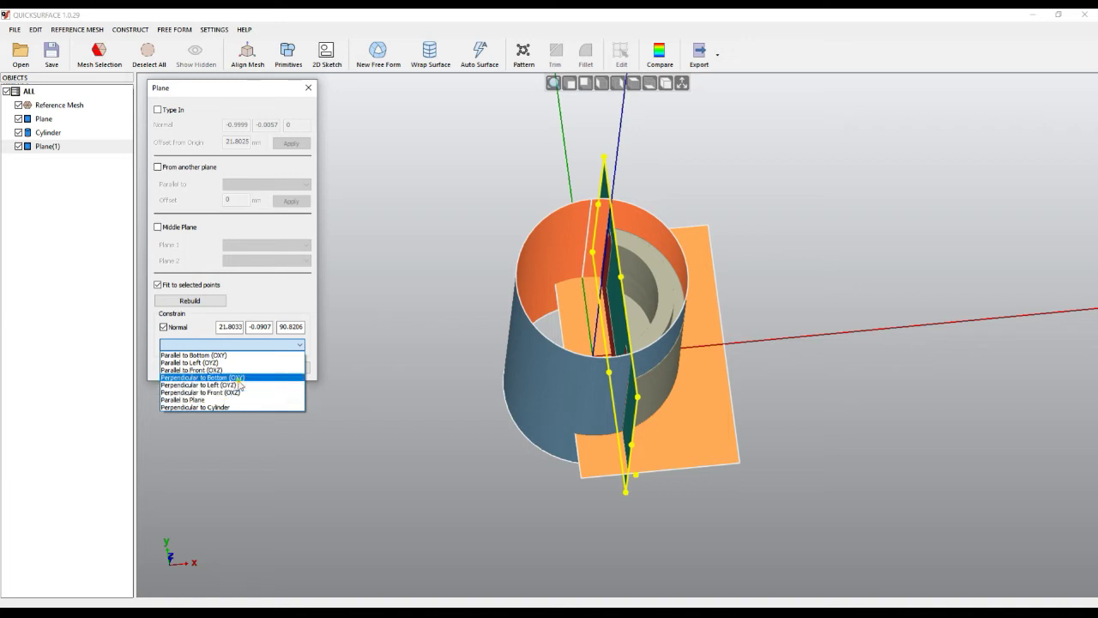
{"action": "left_click", "coordinate": [241, 378]}
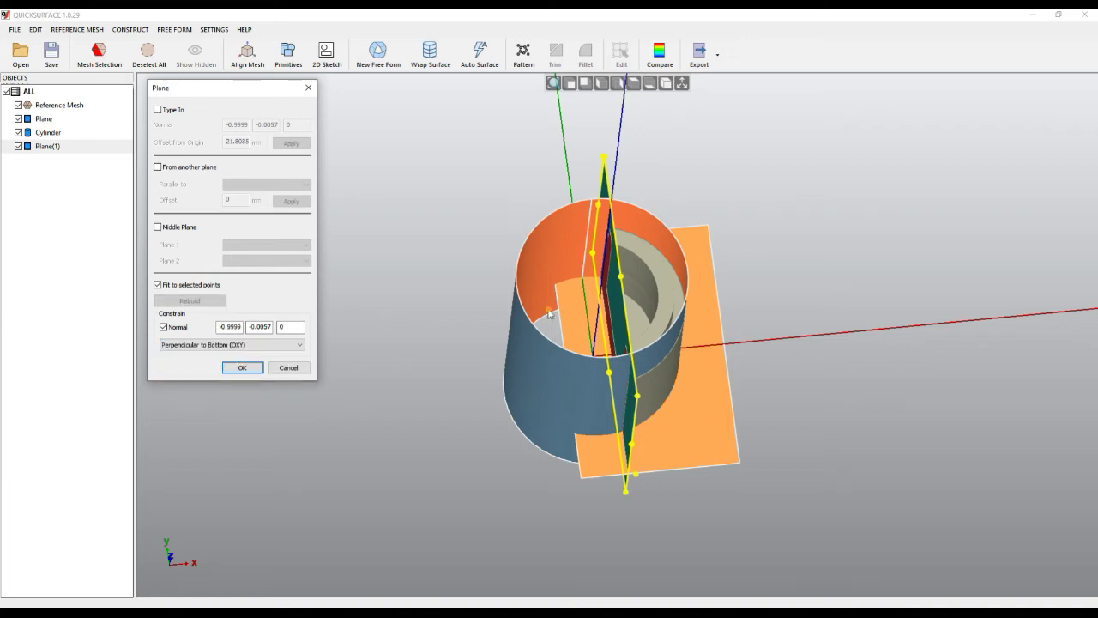
{"action": "left_click", "coordinate": [242, 367]}
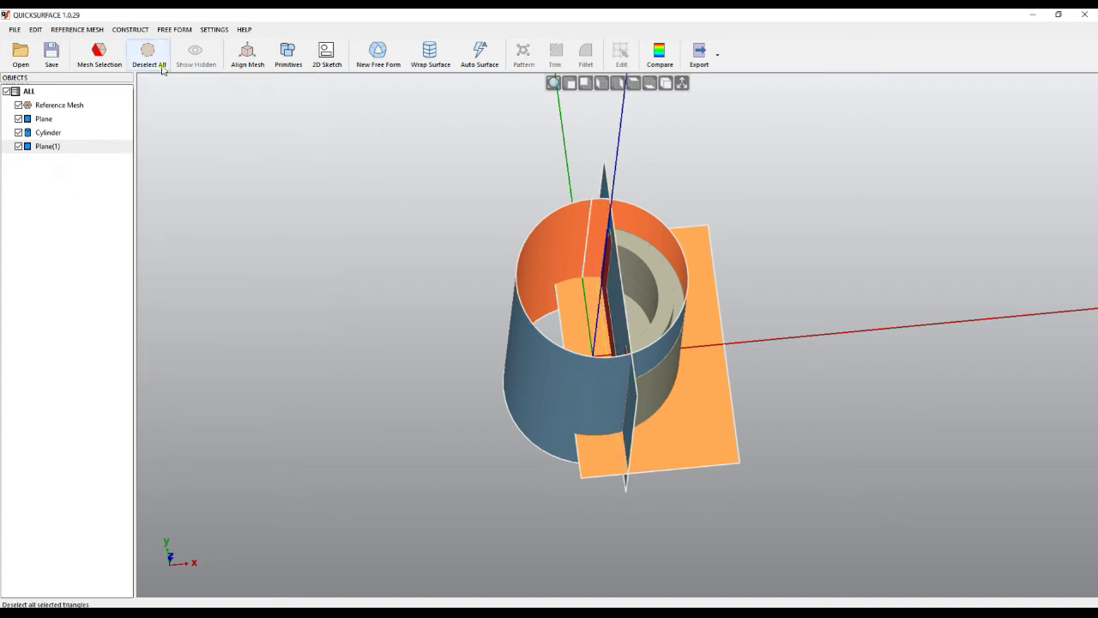
Align the mesh to Left (OYZ) using Plane(1) as the reference
{"action": "left_click", "coordinate": [247, 53]}
{"action": "left_click", "coordinate": [208, 121]}
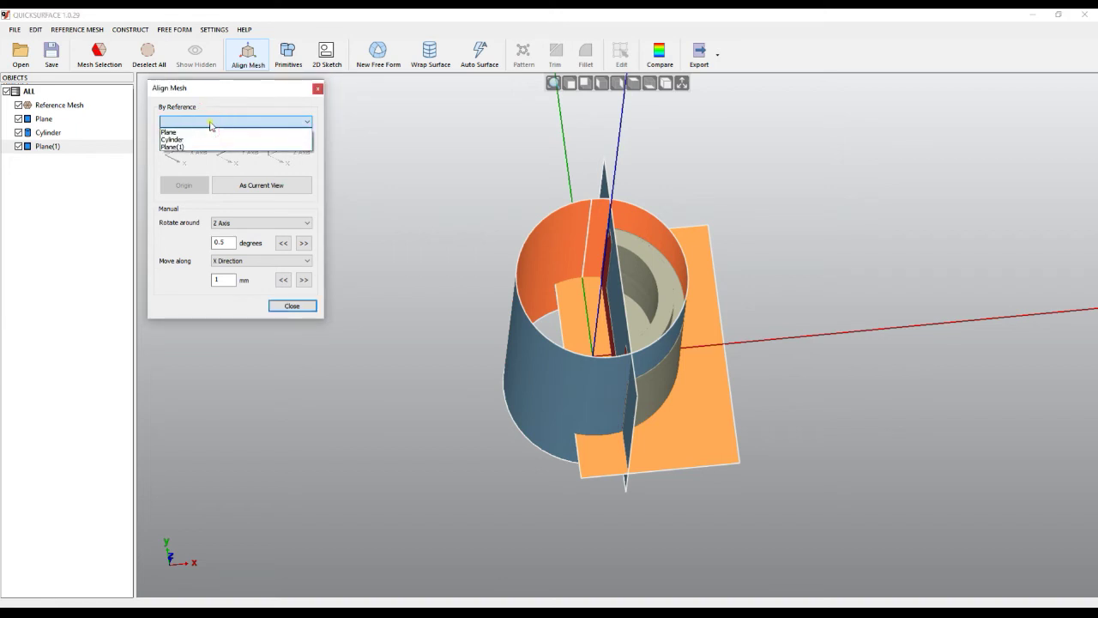
{"action": "left_click", "coordinate": [187, 147]}
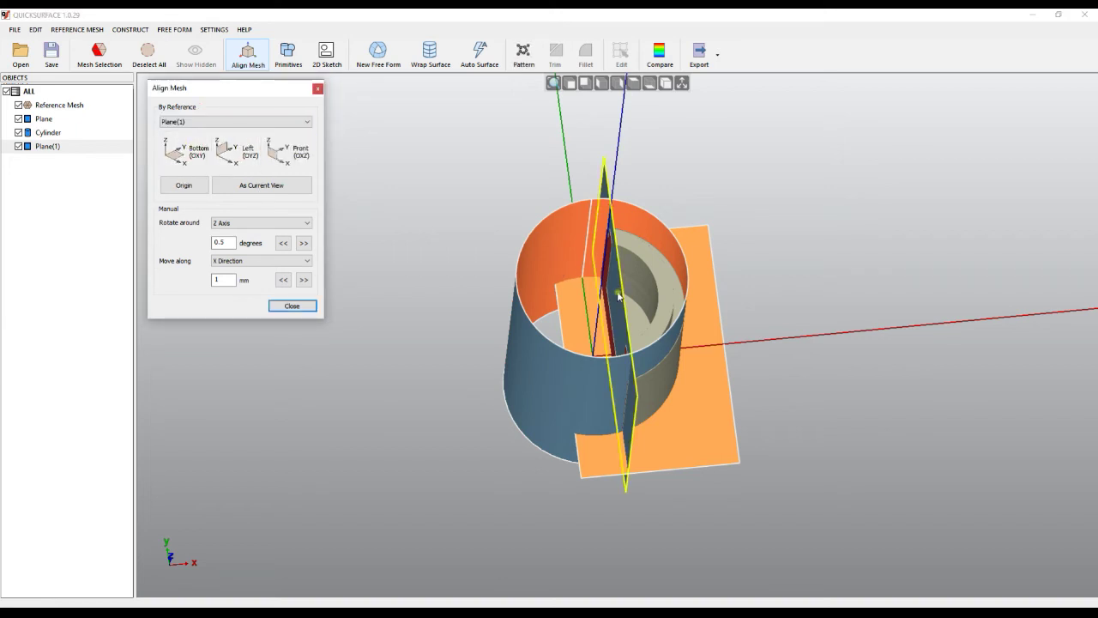
{"action": "left_click", "coordinate": [229, 161]}
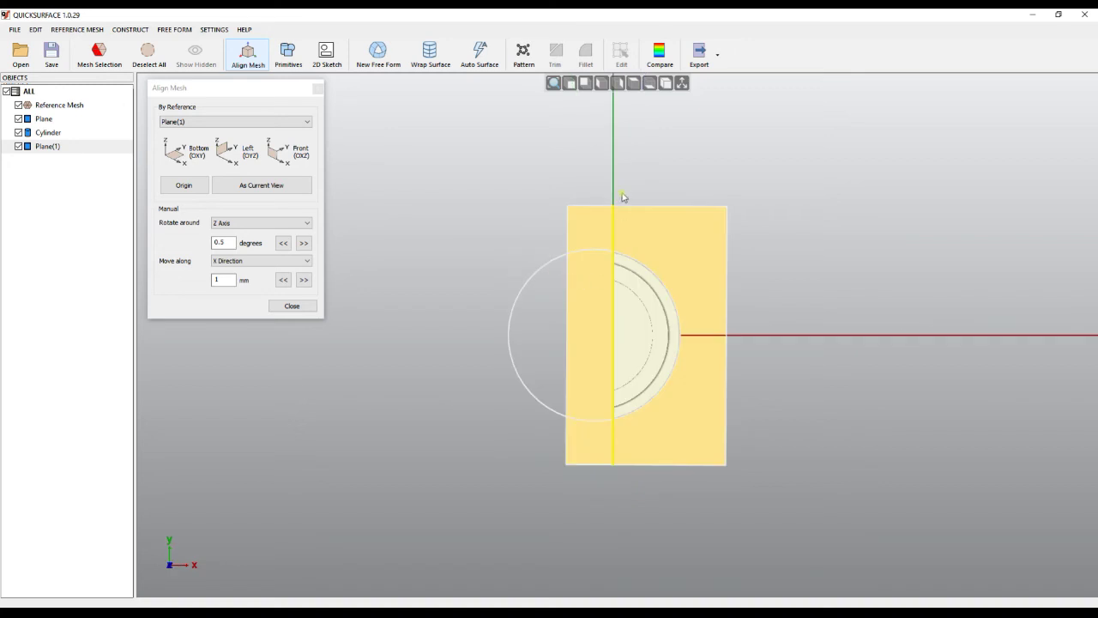
{"action": "right_click_drag", "start_coordinate": [623, 337], "coordinate": [480, 360]}
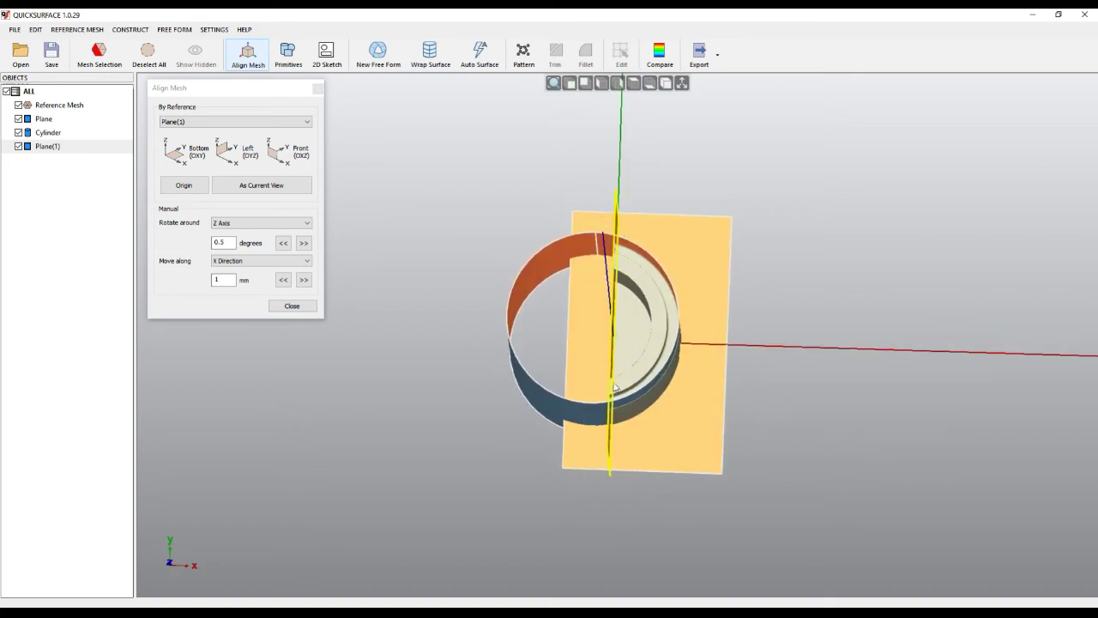
Switch the alignment reference from Plane(1) to Cylinder, align its axis to the Z axis with the mesh upright, and finish
{"action": "left_click", "coordinate": [216, 121]}
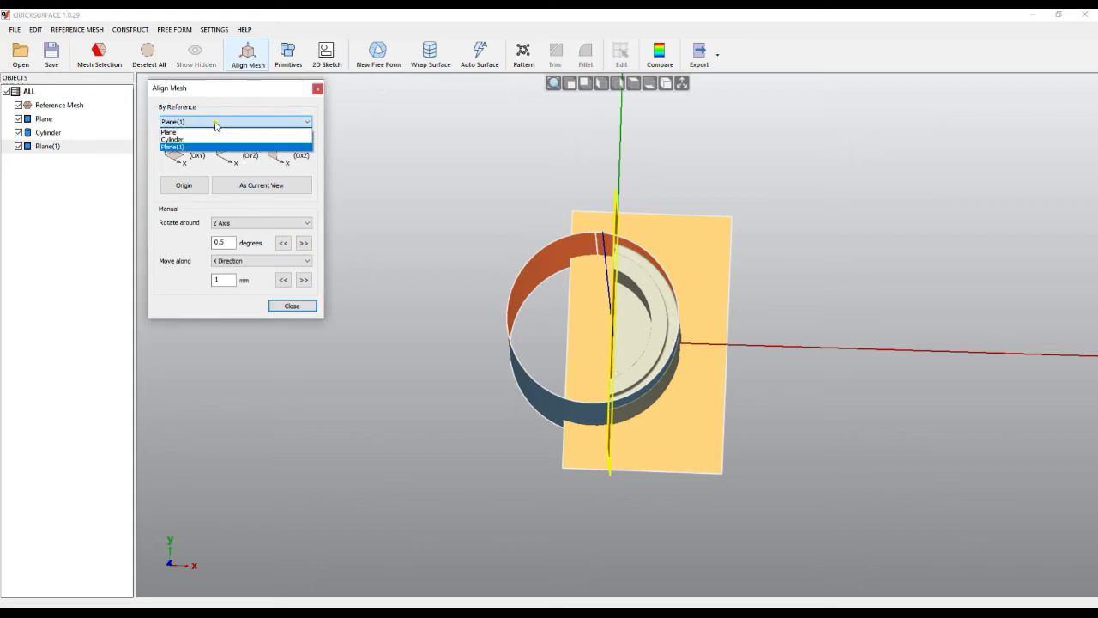
{"action": "left_click", "coordinate": [173, 139]}
{"action": "left_click", "coordinate": [291, 151]}
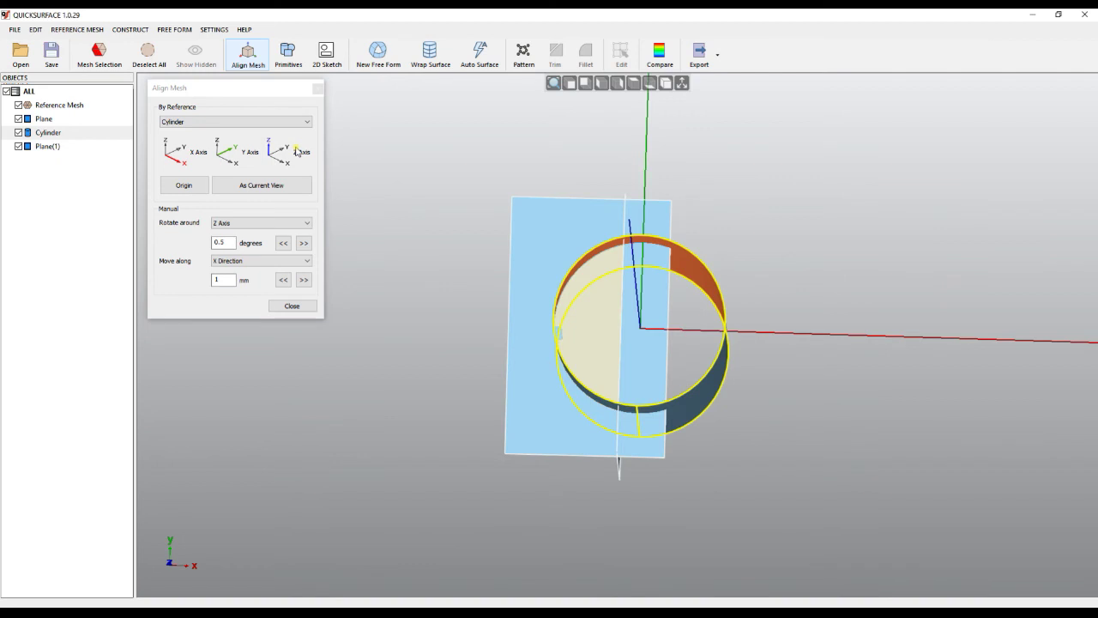
{"action": "middle_click_drag", "start_coordinate": [493, 285], "coordinate": [488, 195]}
{"action": "left_click", "coordinate": [290, 305]}
{"action": "middle_click_drag", "start_coordinate": [558, 433], "coordinate": [509, 256]}
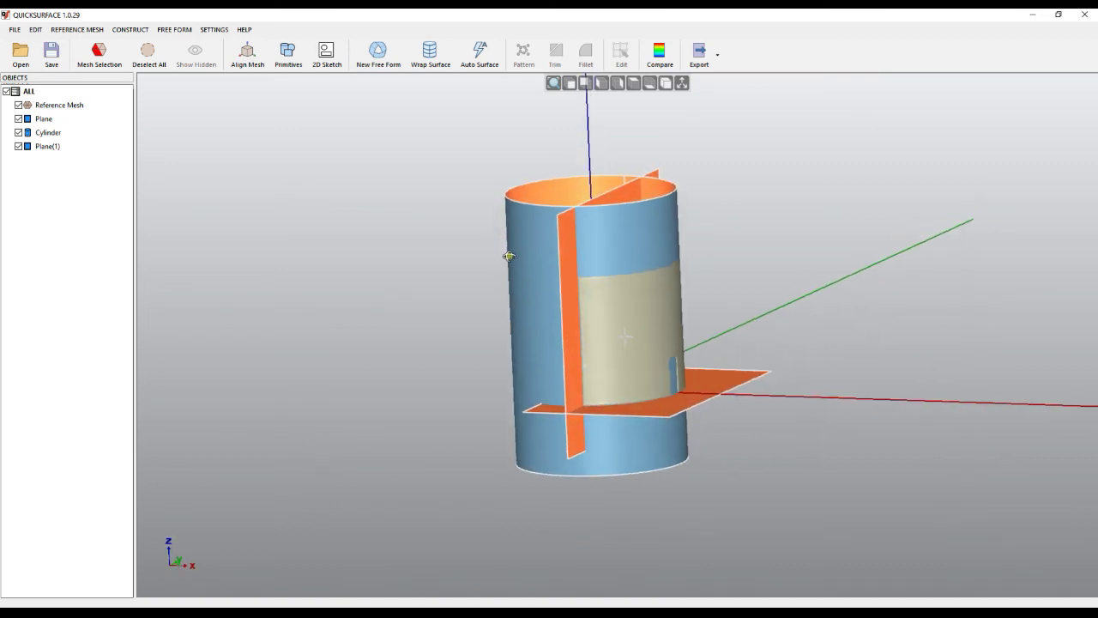
Hide Plane, Cylinder and Plane(1) so that only the aligned reference mesh is displayed
{"action": "left_click", "coordinate": [18, 119]}
{"action": "left_click", "coordinate": [18, 132]}
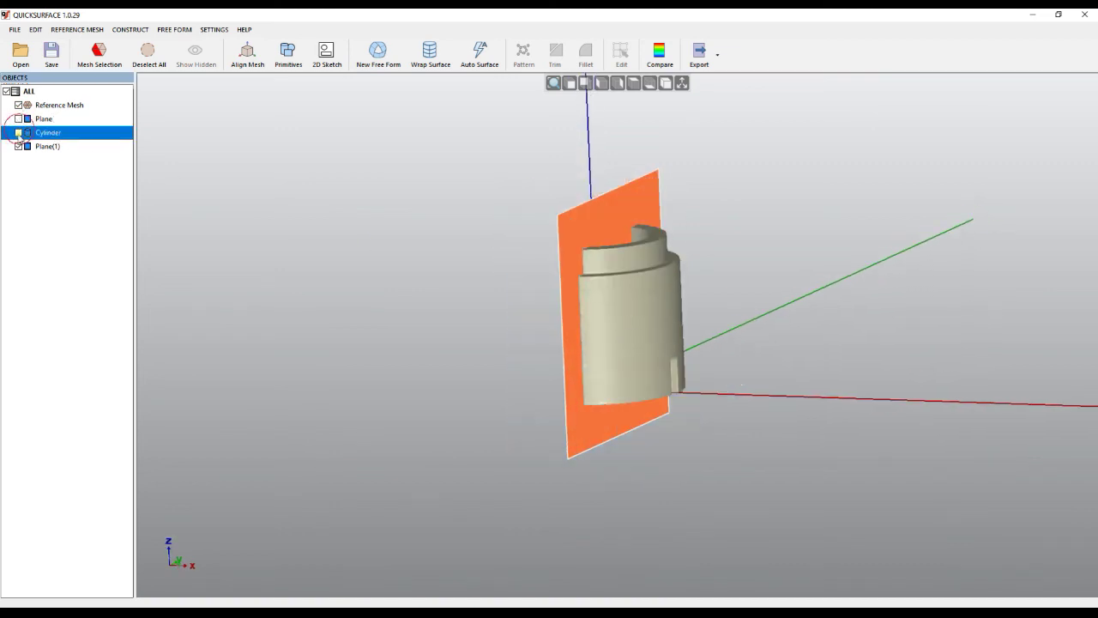
{"action": "left_click", "coordinate": [18, 146]}
{"action": "middle_click_drag", "start_coordinate": [709, 301], "coordinate": [649, 392]}
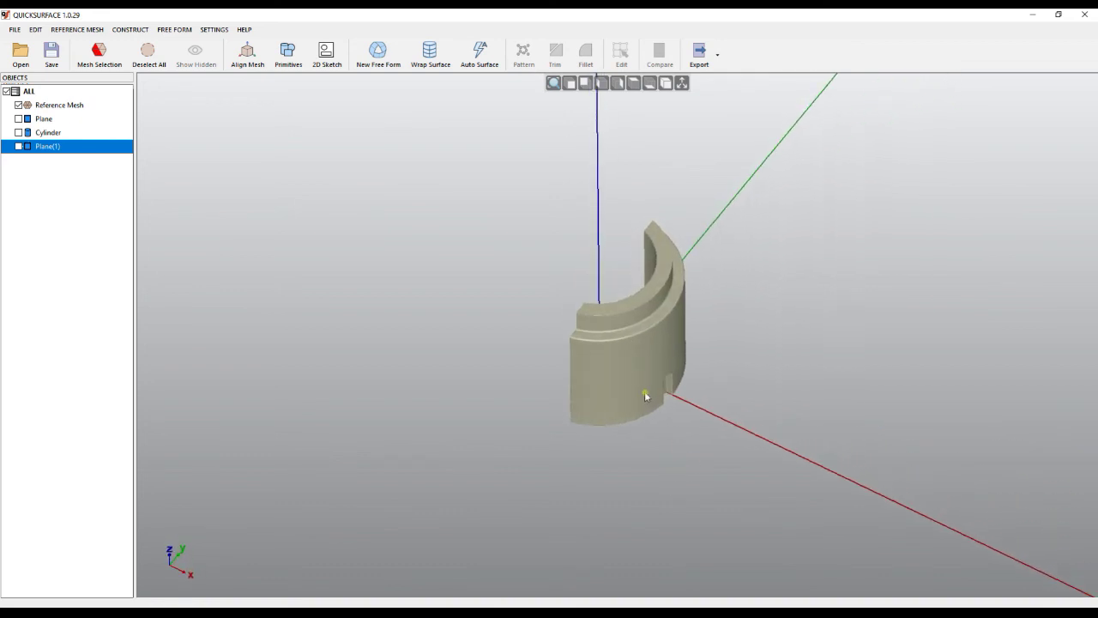
{"action": "scroll", "coordinate": [639, 392], "scroll_direction": "up", "scroll_amount": 2}
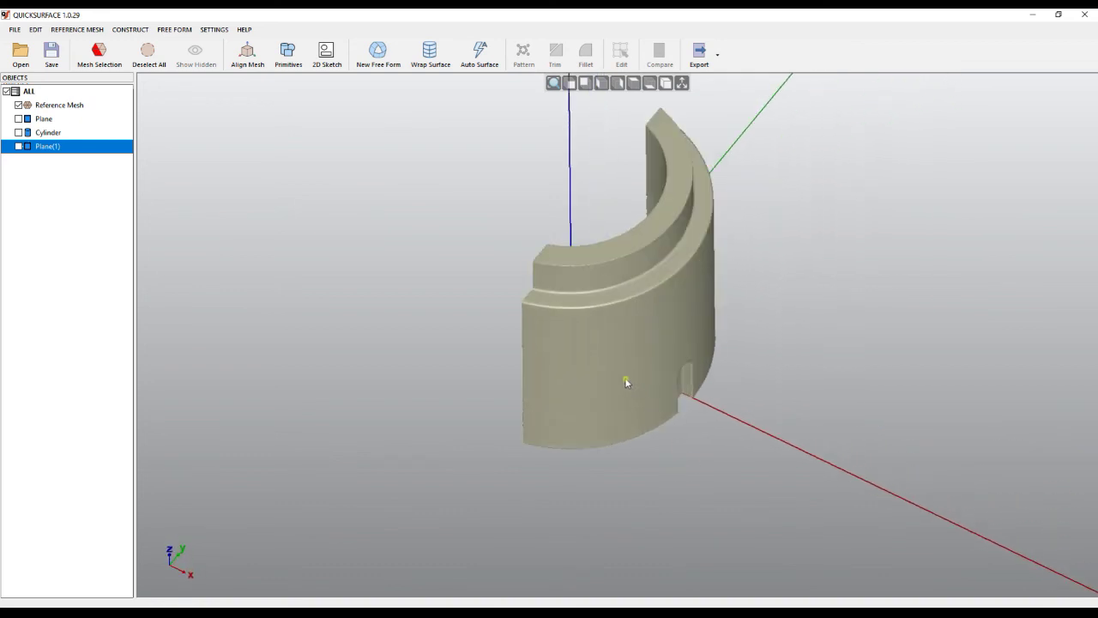